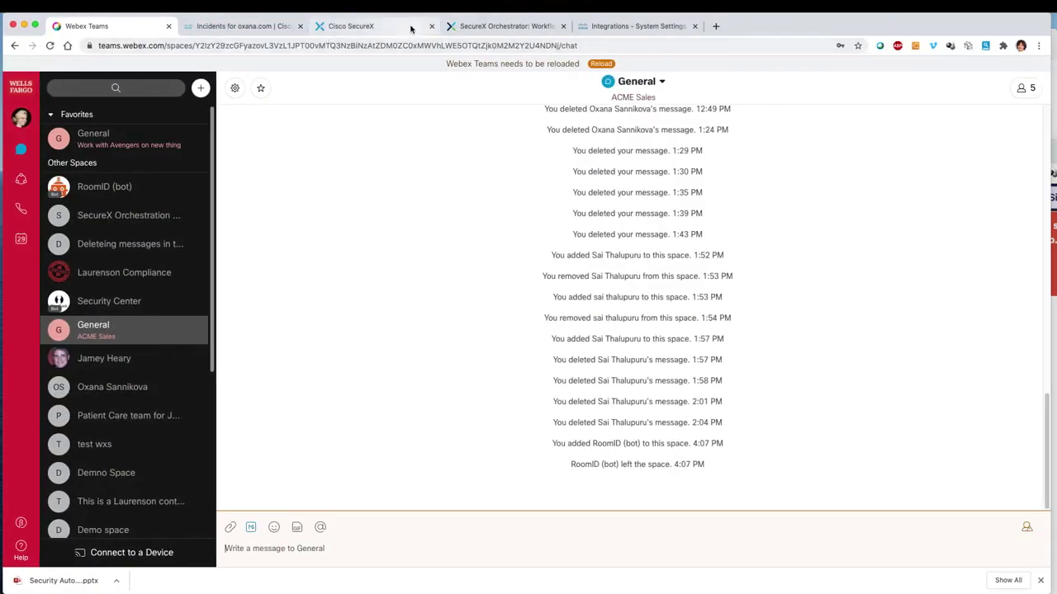
# Open the Collab Security workflow in SecureX Orchestrator and select its Get URLs from Cloudlock Incidents step.
pyautogui.click(413, 29)
pyautogui.click(464, 26)
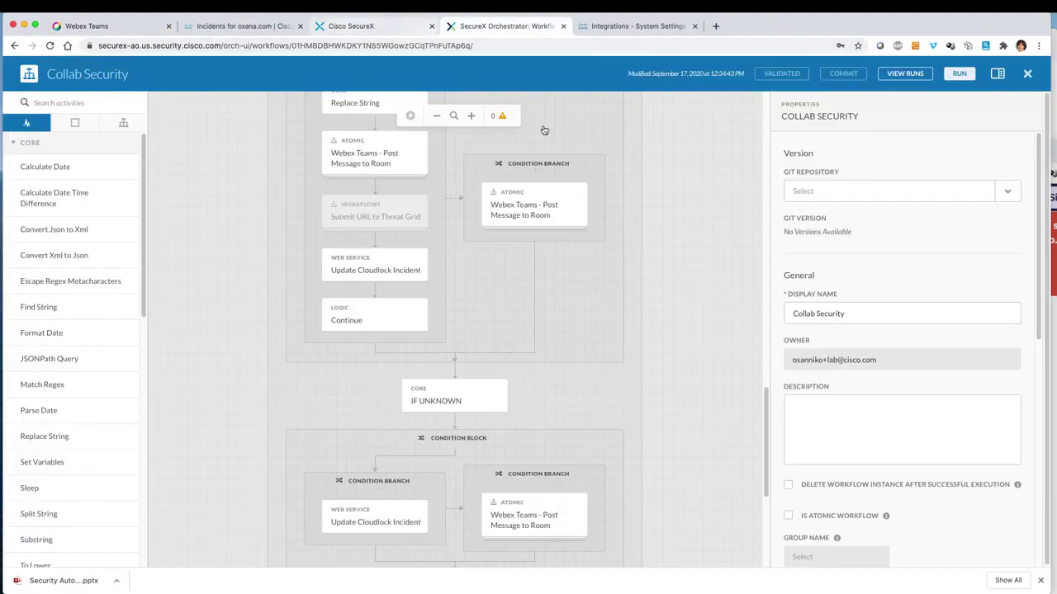
pyautogui.scroll(1, 615, 218)
pyautogui.scroll(10, 616, 218)
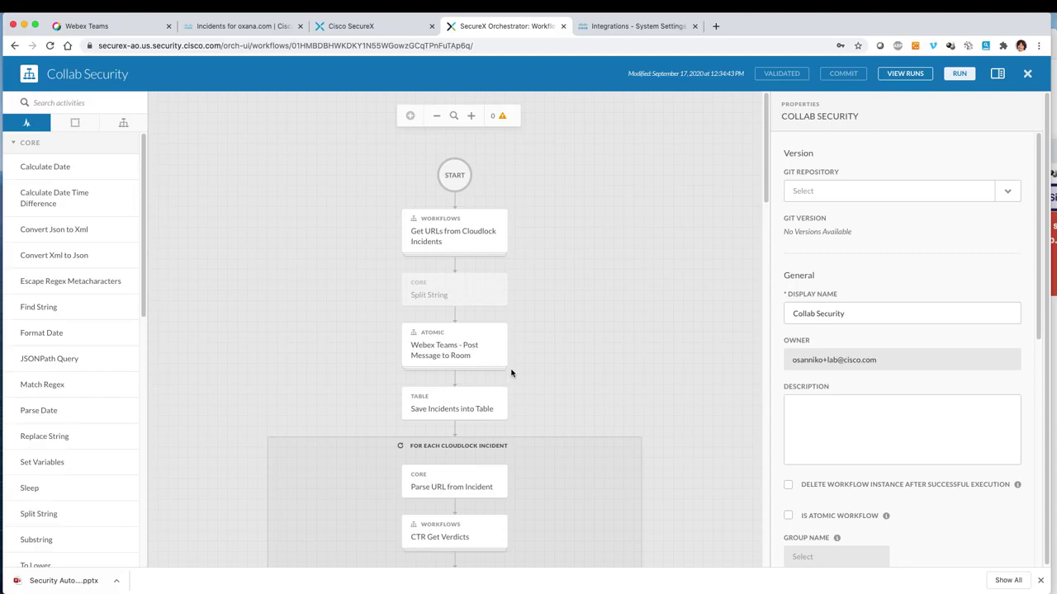
pyautogui.click(446, 236)
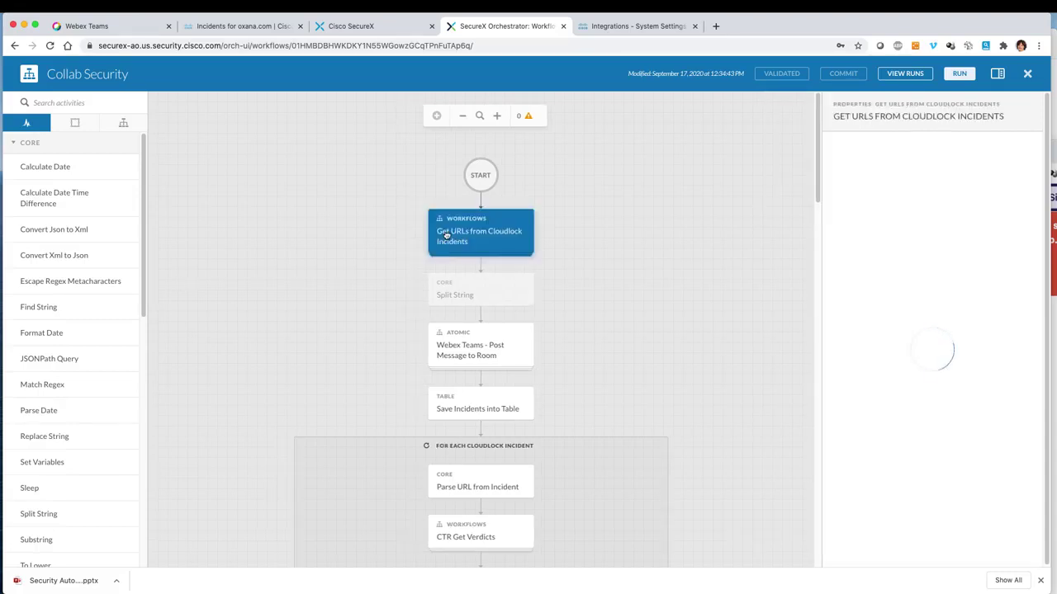
pyautogui.click(518, 219)
pyautogui.click(554, 255)
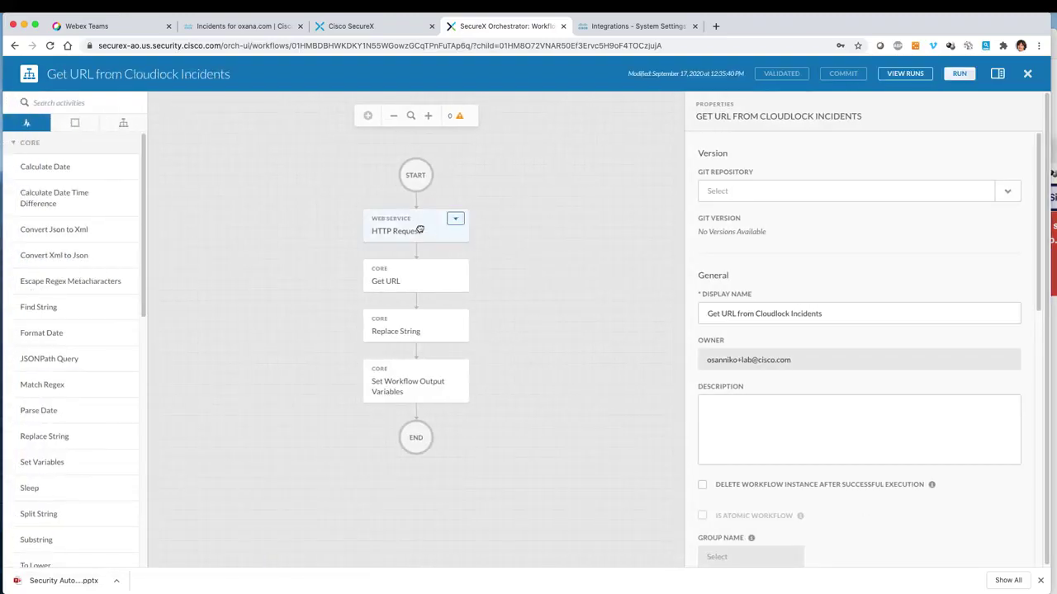
pyautogui.click(402, 231)
pyautogui.scroll(-10, 879, 367)
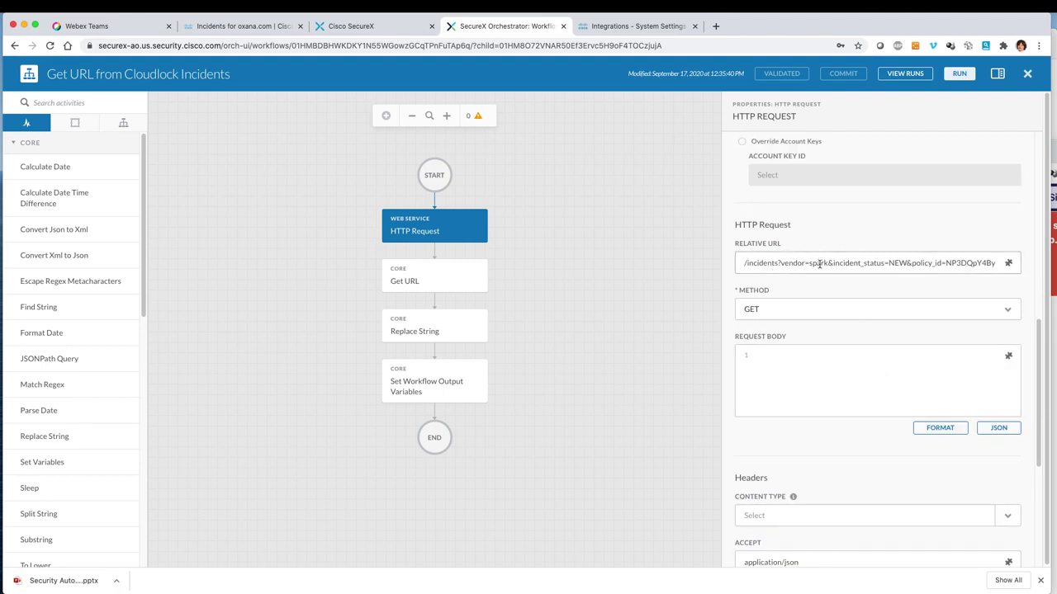
pyautogui.doubleClick(819, 263)
pyautogui.moveTo(946, 263); pyautogui.dragTo(999, 264)
pyautogui.doubleClick(998, 262)
pyautogui.click(727, 284)
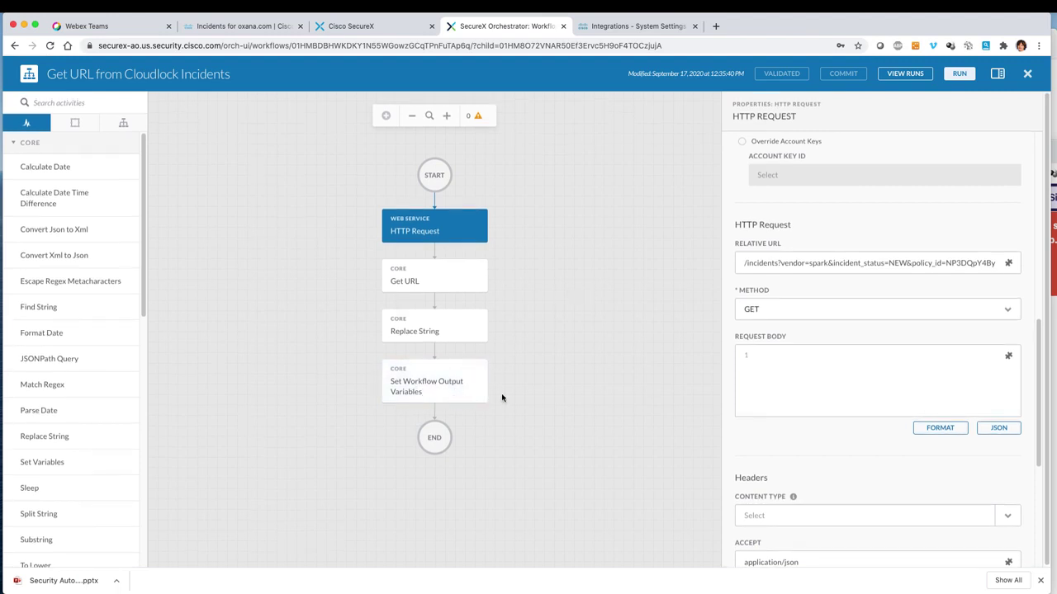
pyautogui.click(1028, 75)
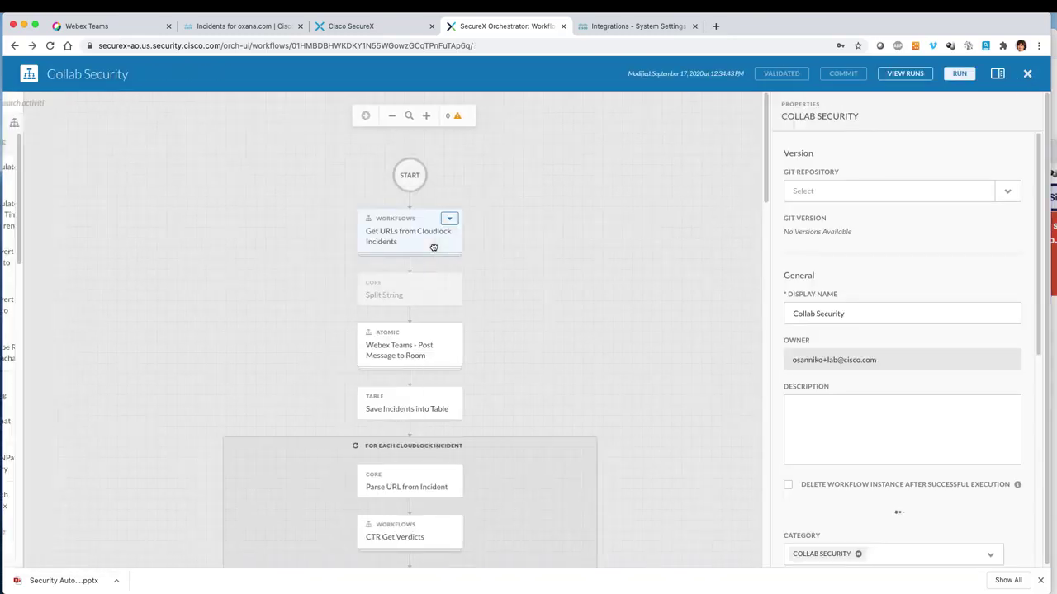
# Move past the For Each loop to the Check Verdict Malicious branch and select the Respond step.
pyautogui.scroll(-3, 450, 353)
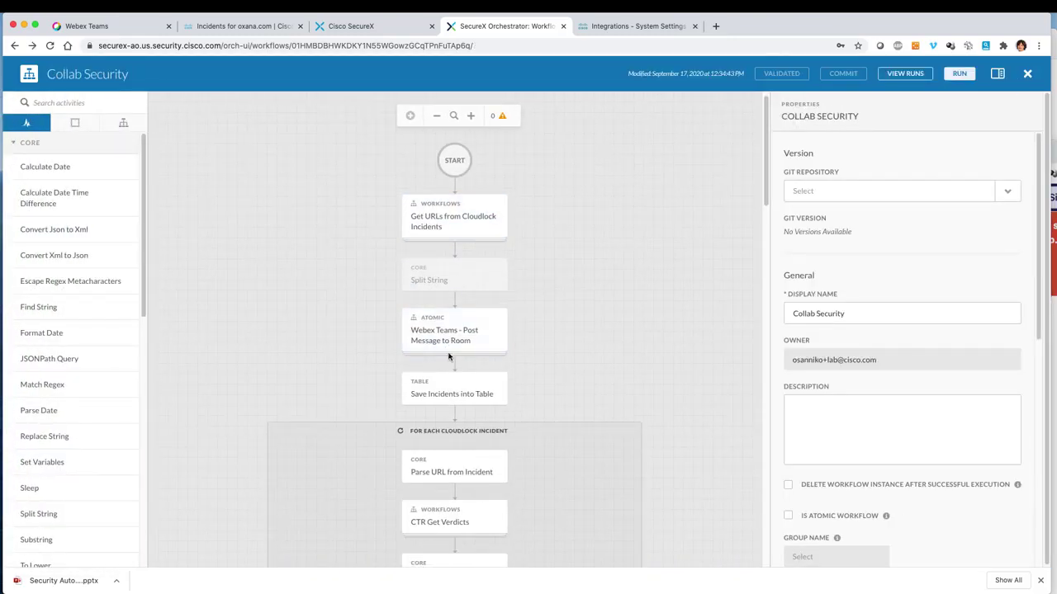
pyautogui.scroll(-3, 435, 294)
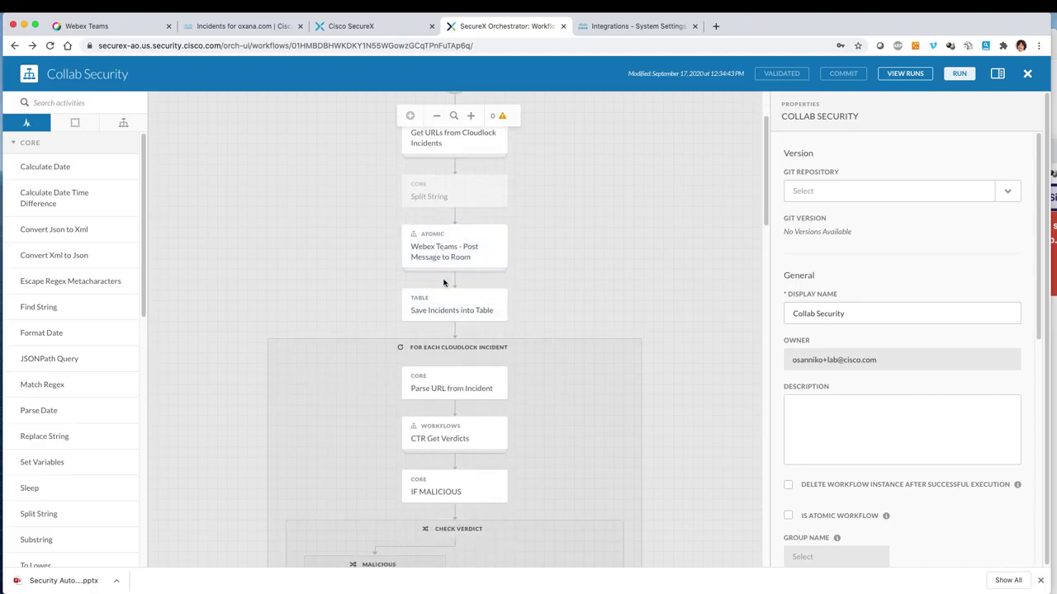
pyautogui.scroll(-1, 442, 303)
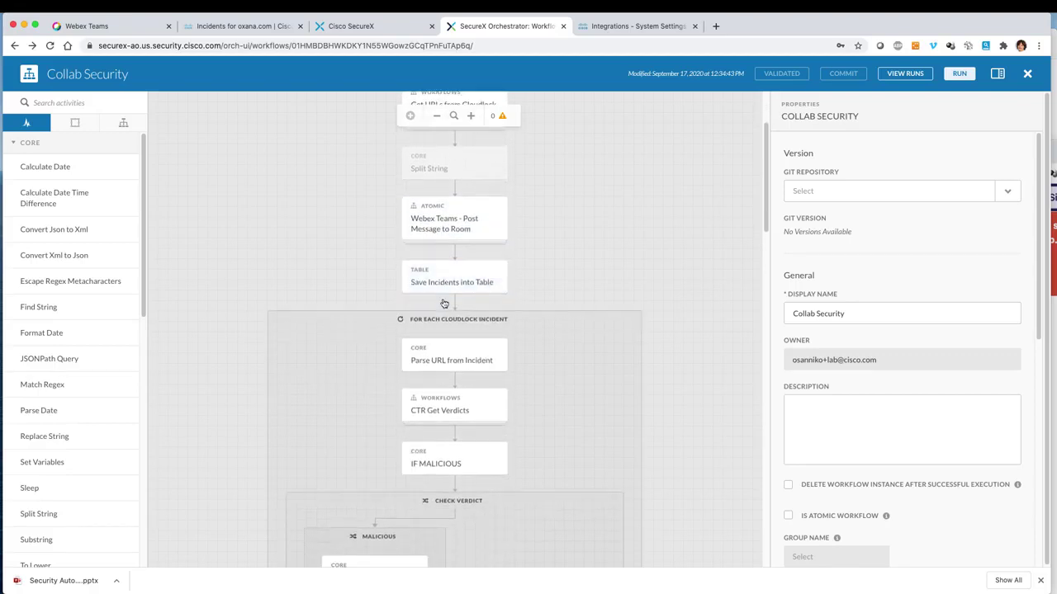
pyautogui.scroll(-3, 442, 301)
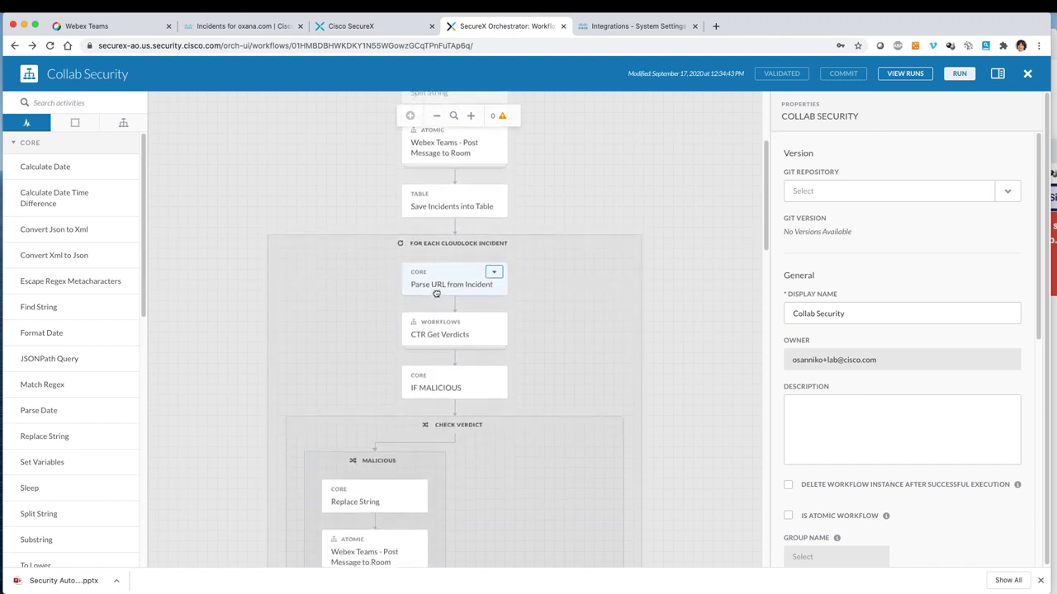
pyautogui.scroll(-2, 438, 272)
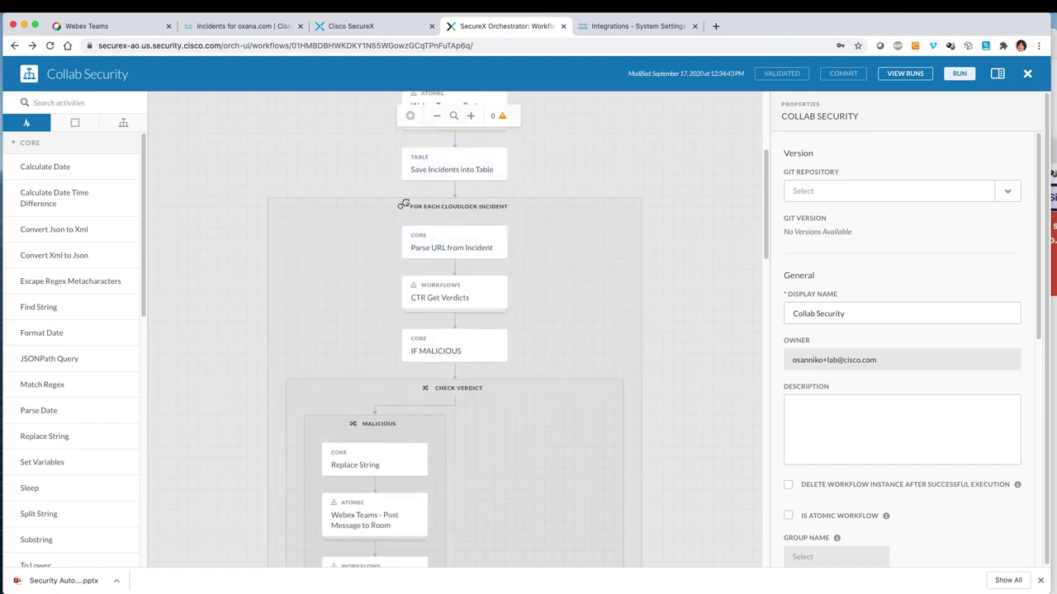
pyautogui.scroll(-2, 385, 266)
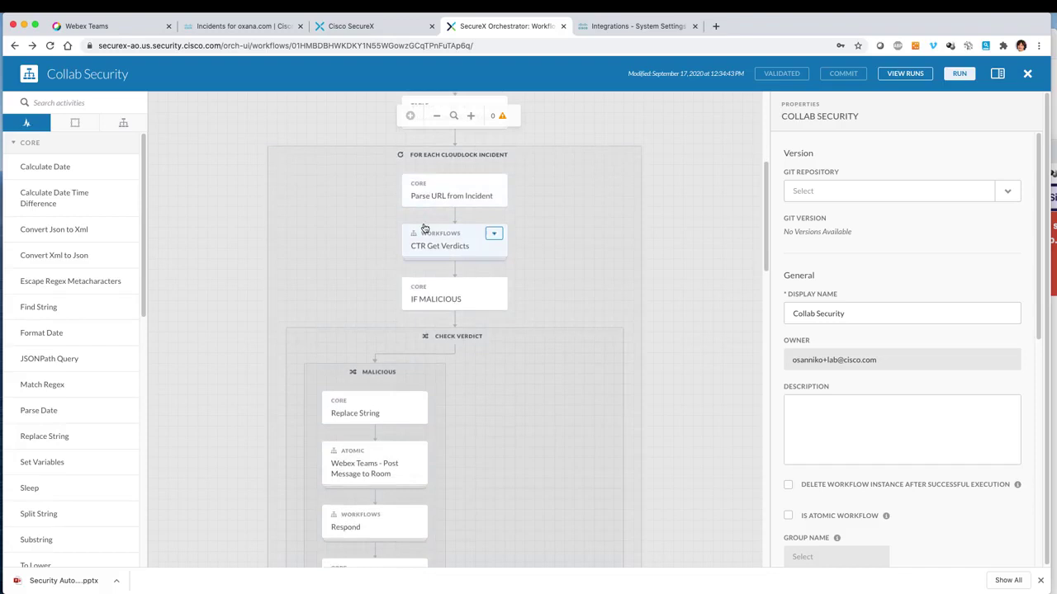
pyautogui.scroll(-1, 421, 233)
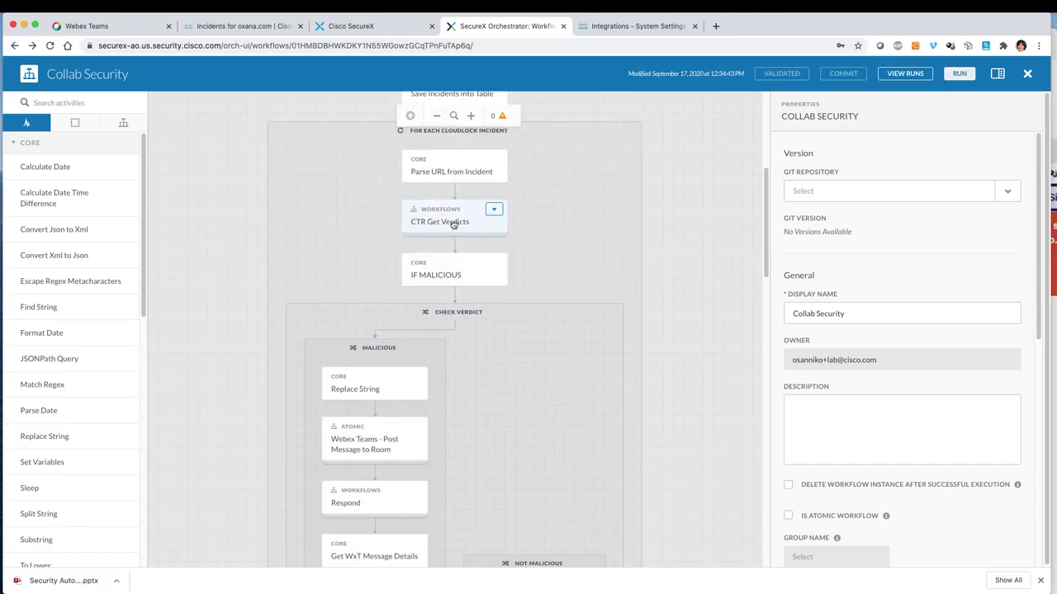
pyautogui.scroll(-2, 453, 244)
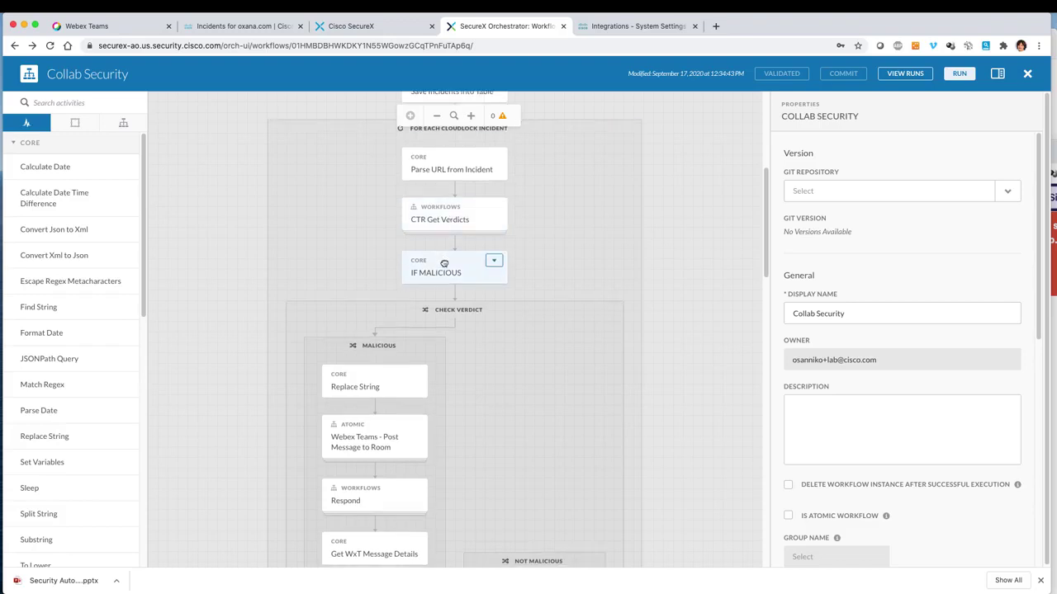
pyautogui.scroll(-2, 450, 264)
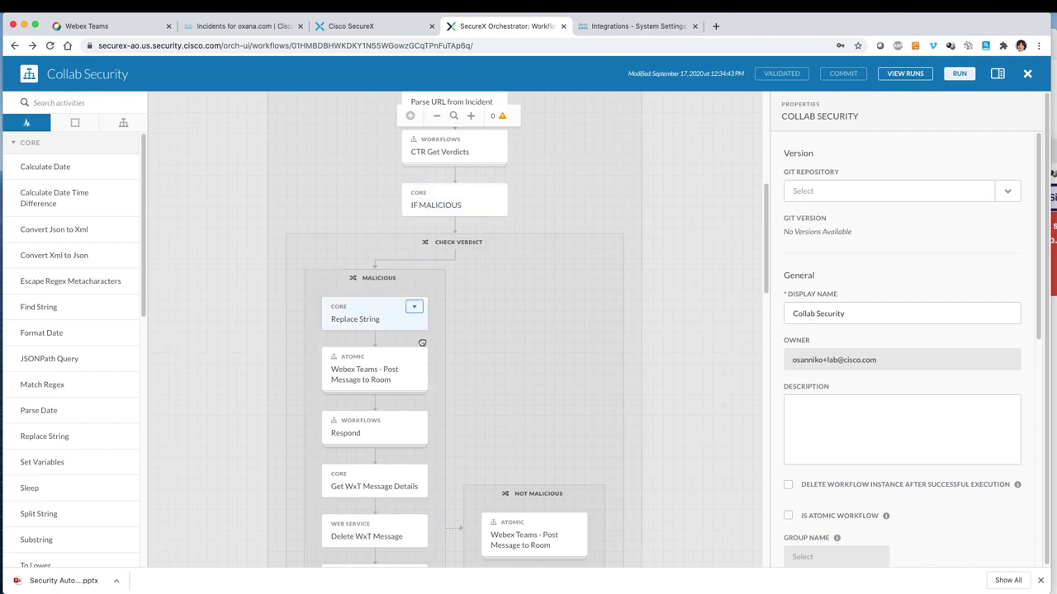
pyautogui.scroll(-4, 365, 363)
pyautogui.scroll(-1, 360, 370)
pyautogui.scroll(-3, 360, 371)
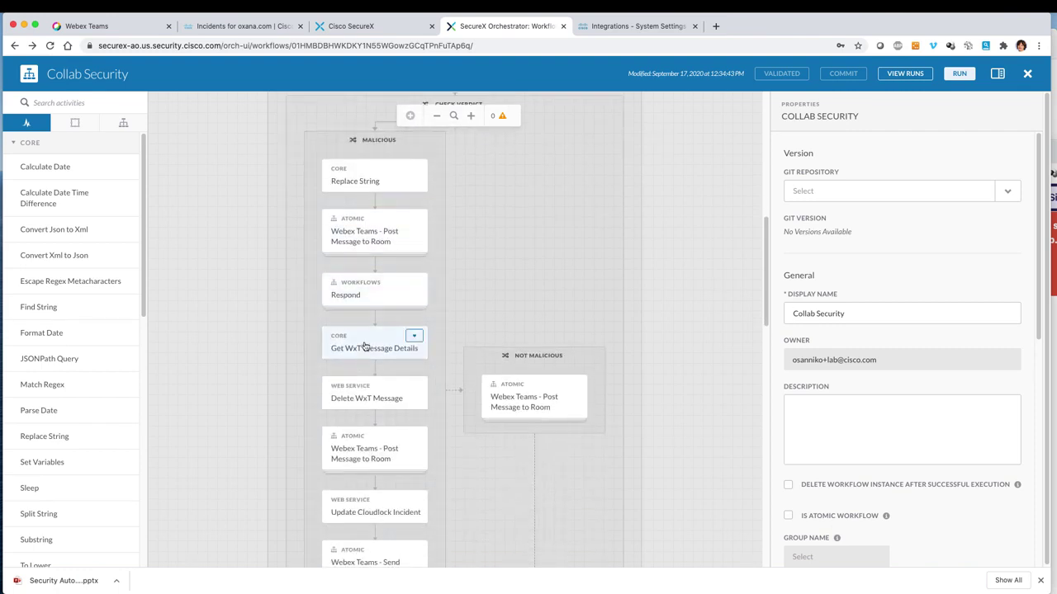
pyautogui.click(415, 285)
# Open the Respond to Cloudlock Incident child workflow, inspect CTR Create Casebook, then return to Collab Security.
pyautogui.click(432, 321)
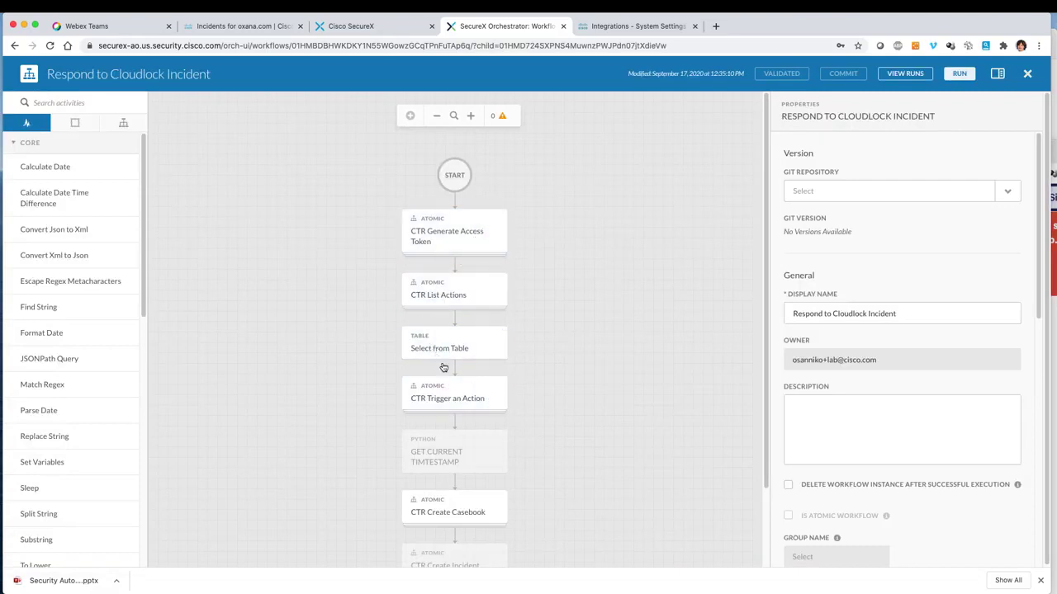
pyautogui.scroll(-1, 450, 330)
pyautogui.scroll(-1, 452, 357)
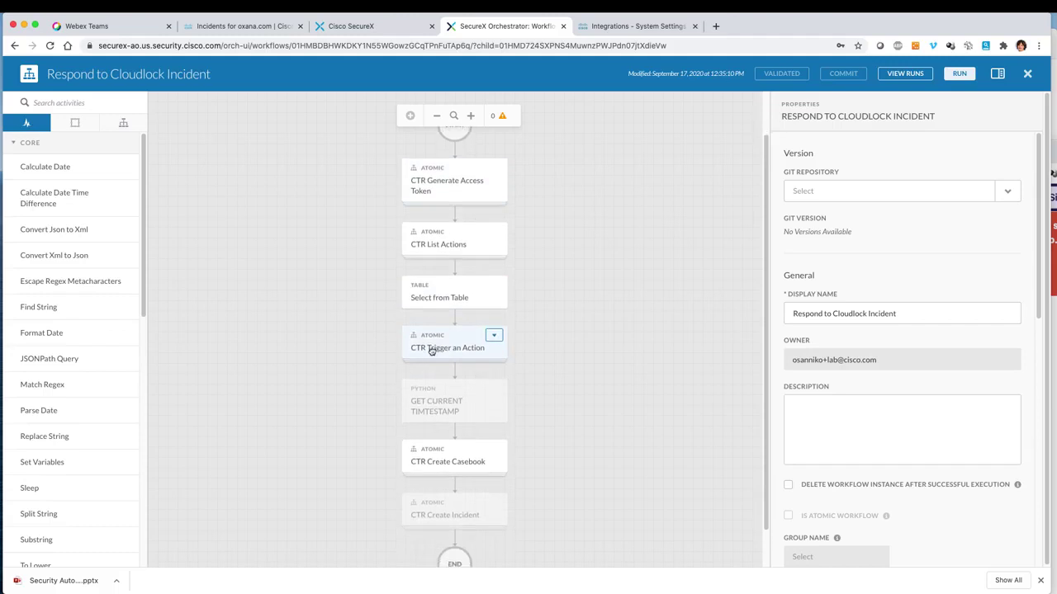
pyautogui.scroll(-1, 433, 354)
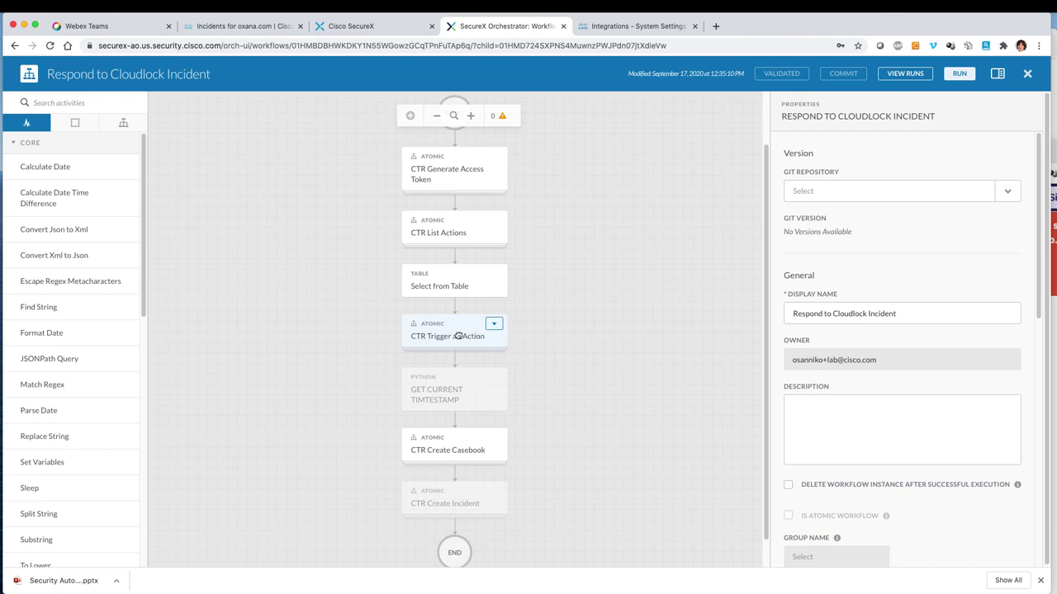
pyautogui.scroll(-1, 428, 347)
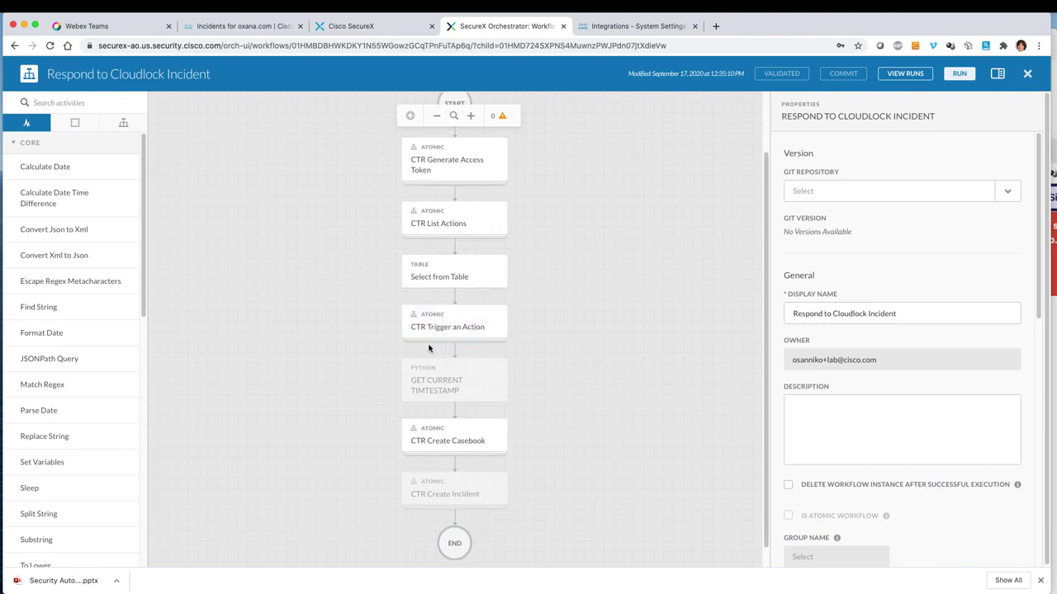
pyautogui.scroll(-1, 422, 322)
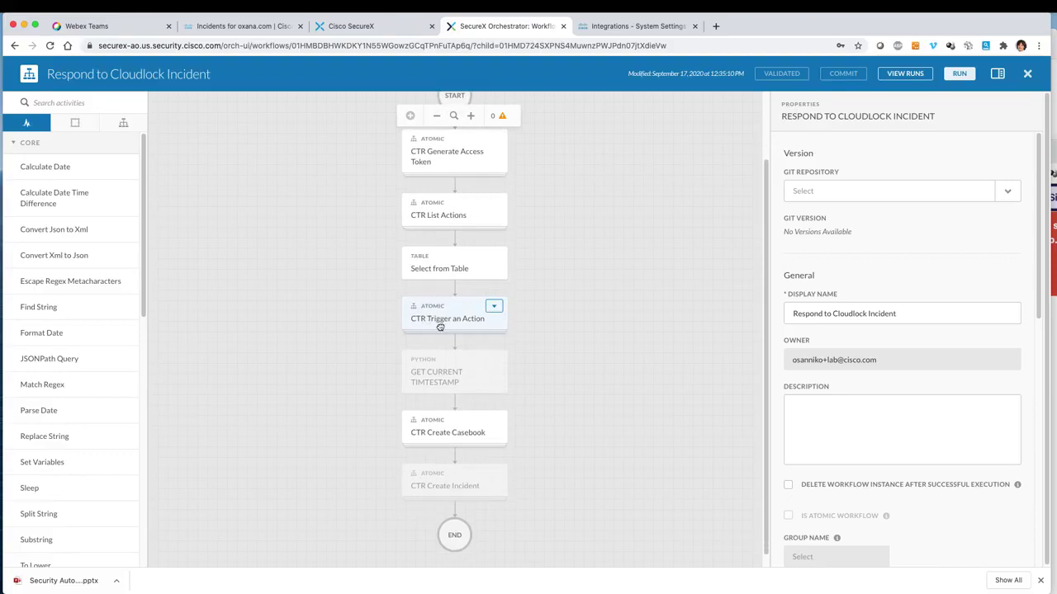
pyautogui.scroll(-1, 446, 327)
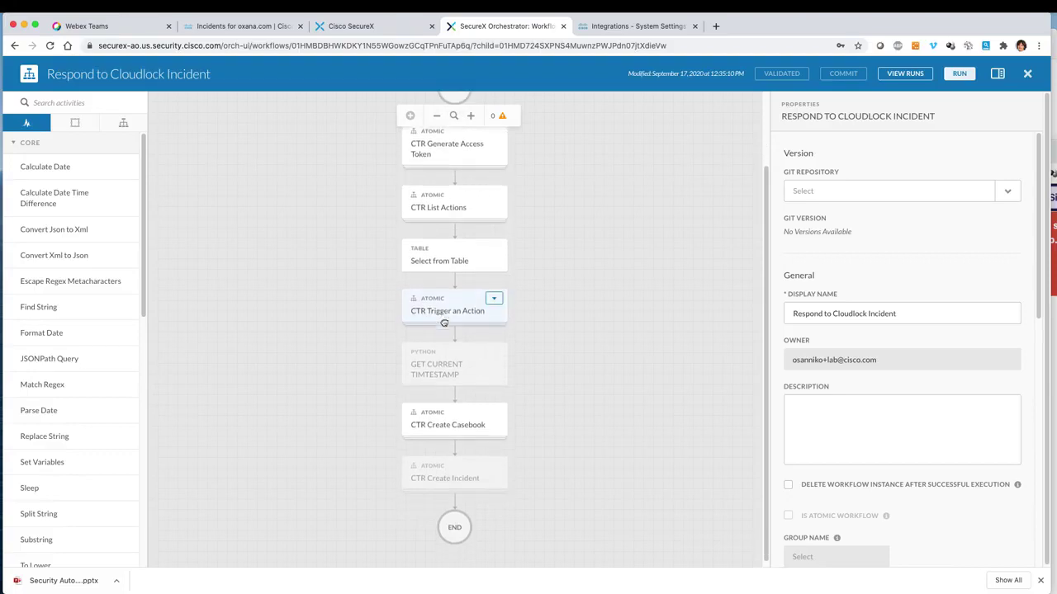
pyautogui.click(435, 420)
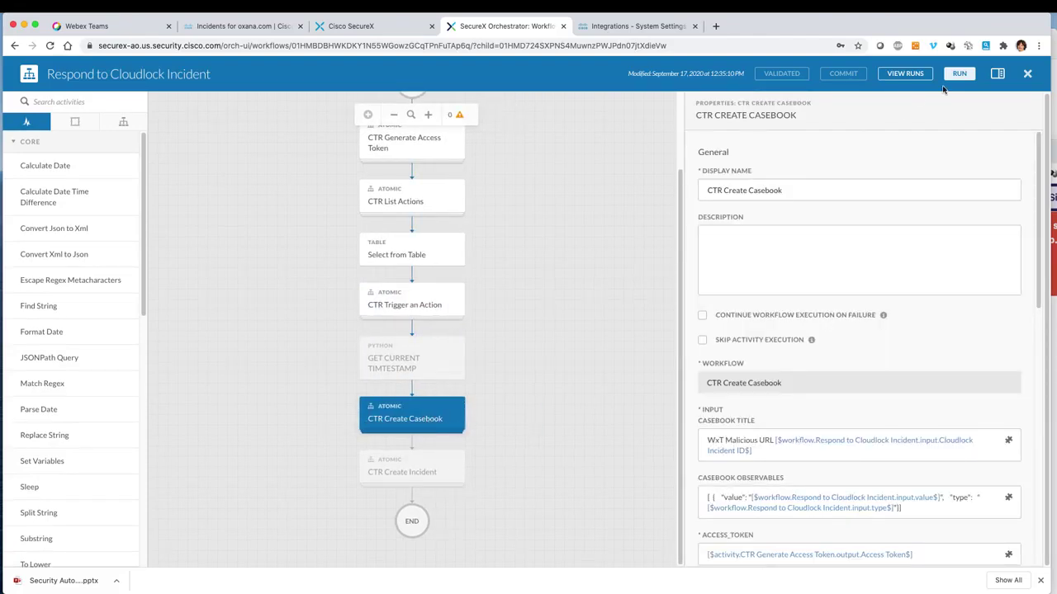
pyautogui.click(1027, 73)
pyautogui.scroll(-5, 349, 466)
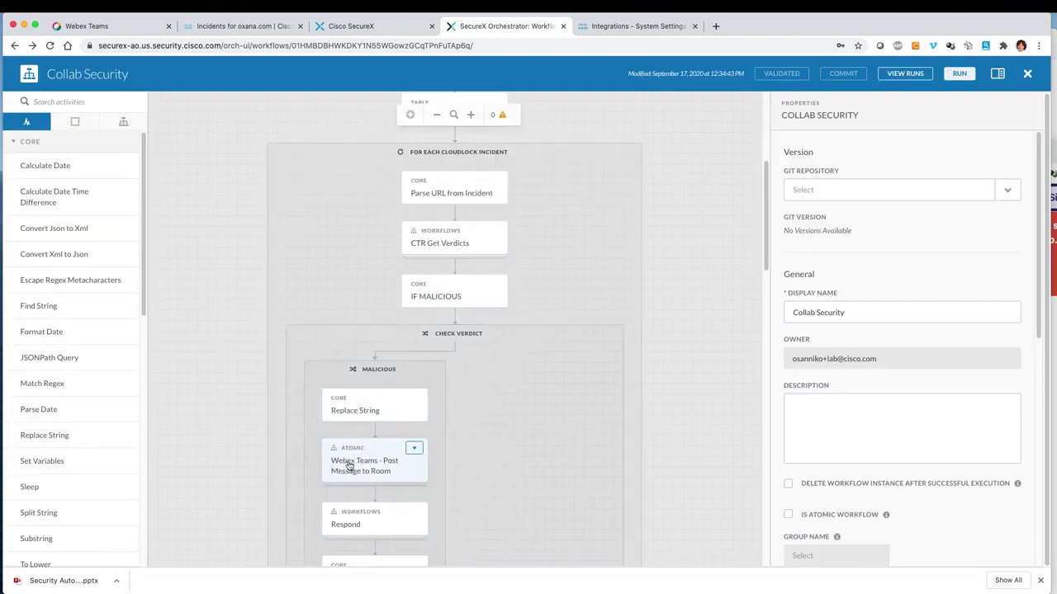
pyautogui.scroll(-3, 349, 466)
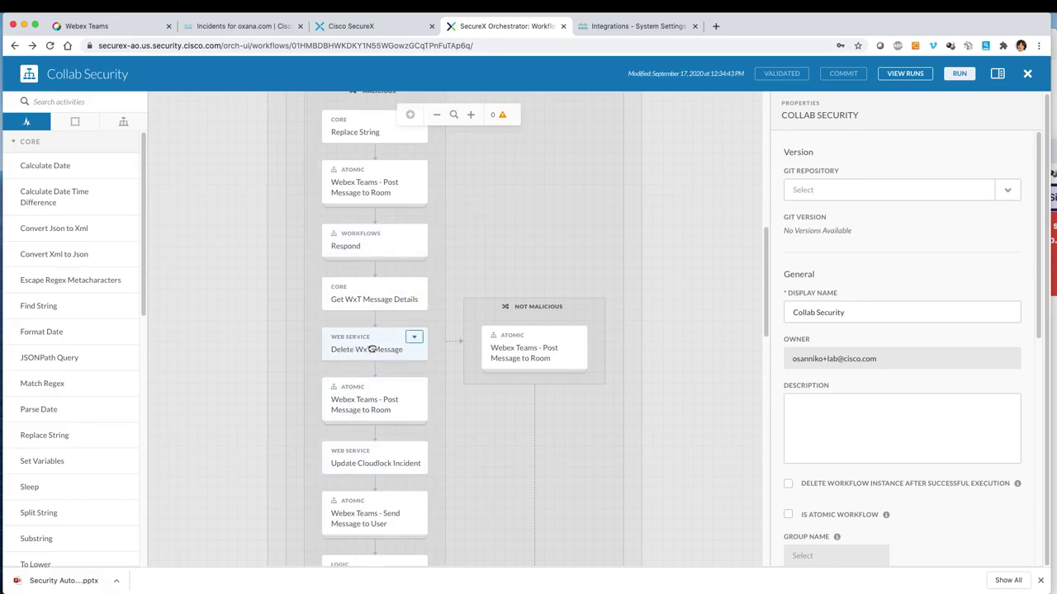
pyautogui.scroll(-1, 371, 347)
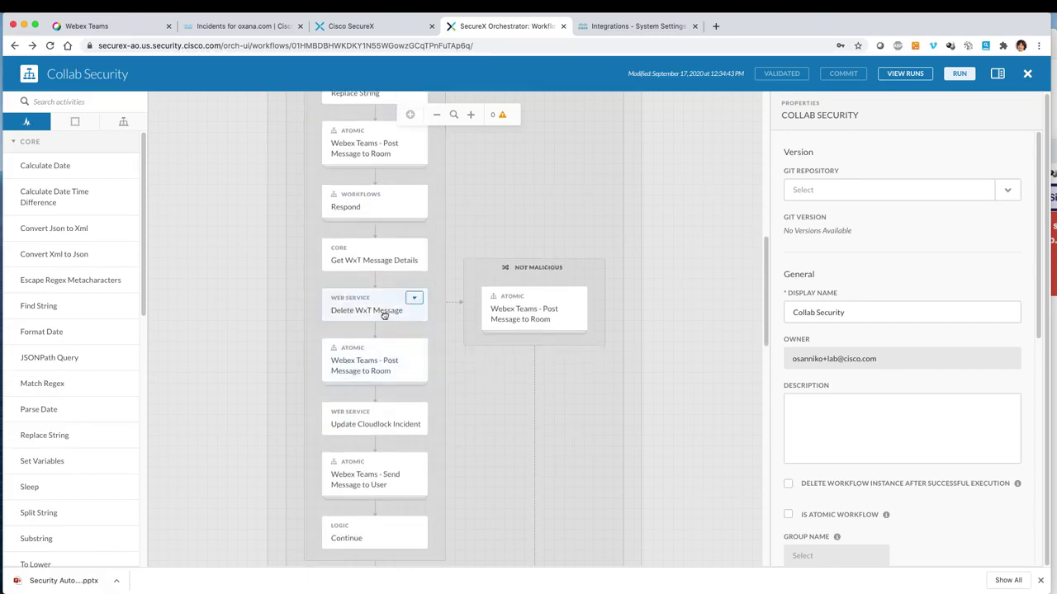
pyautogui.scroll(-1, 382, 313)
pyautogui.scroll(-1, 383, 309)
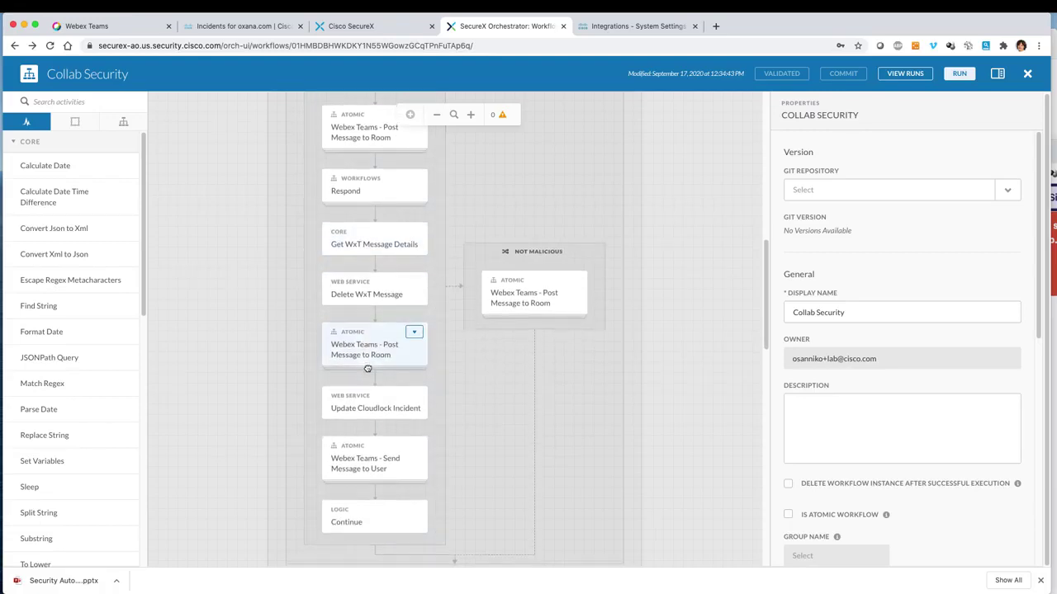
pyautogui.scroll(-2, 375, 355)
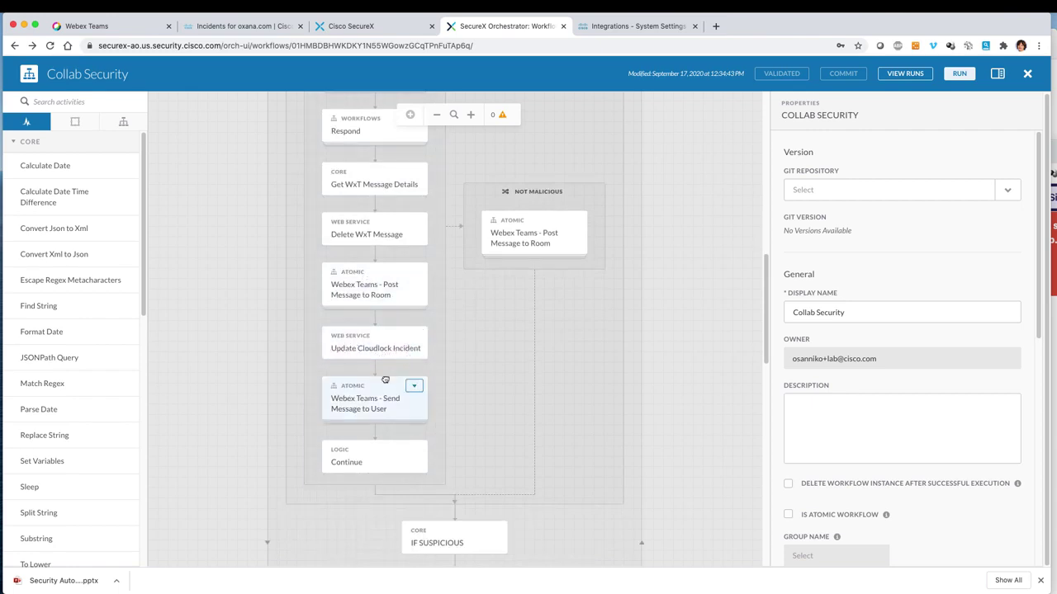
pyautogui.scroll(-2, 387, 428)
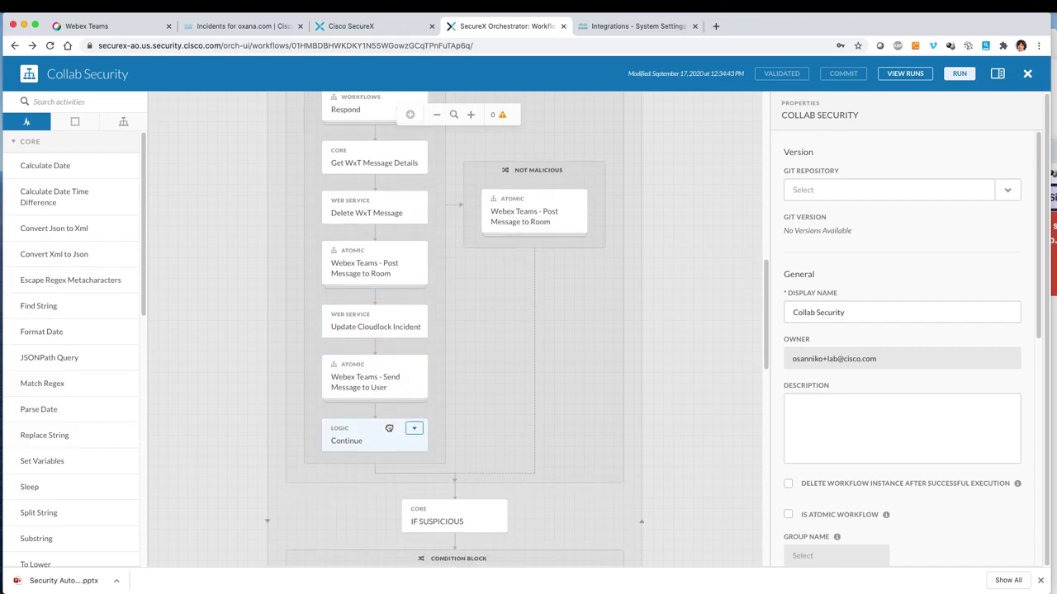
pyautogui.scroll(-3, 389, 428)
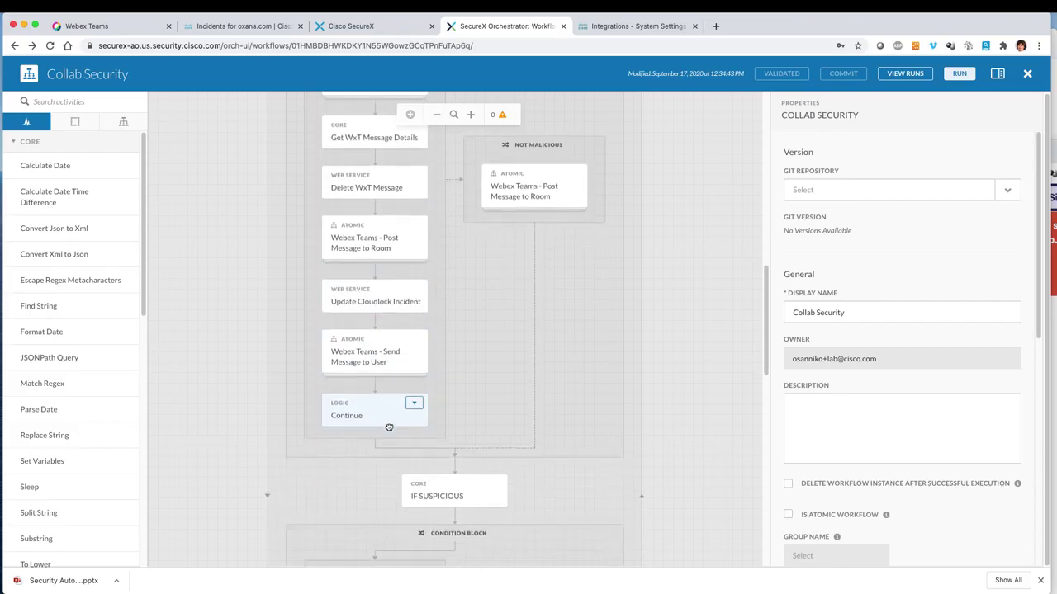
pyautogui.scroll(-15, 389, 428)
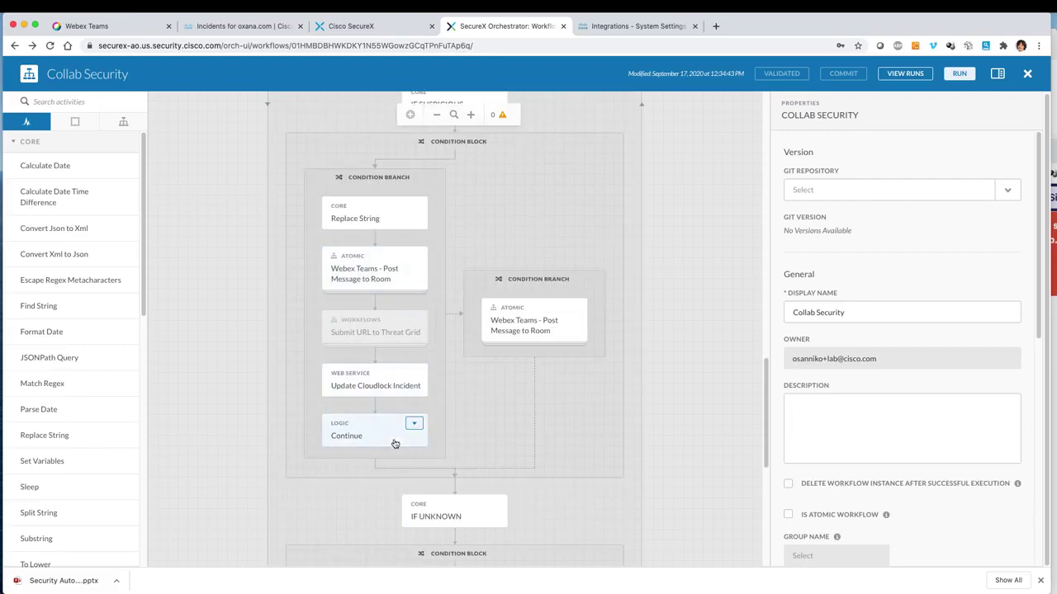
pyautogui.scroll(-9, 367, 425)
pyautogui.scroll(-9, 369, 435)
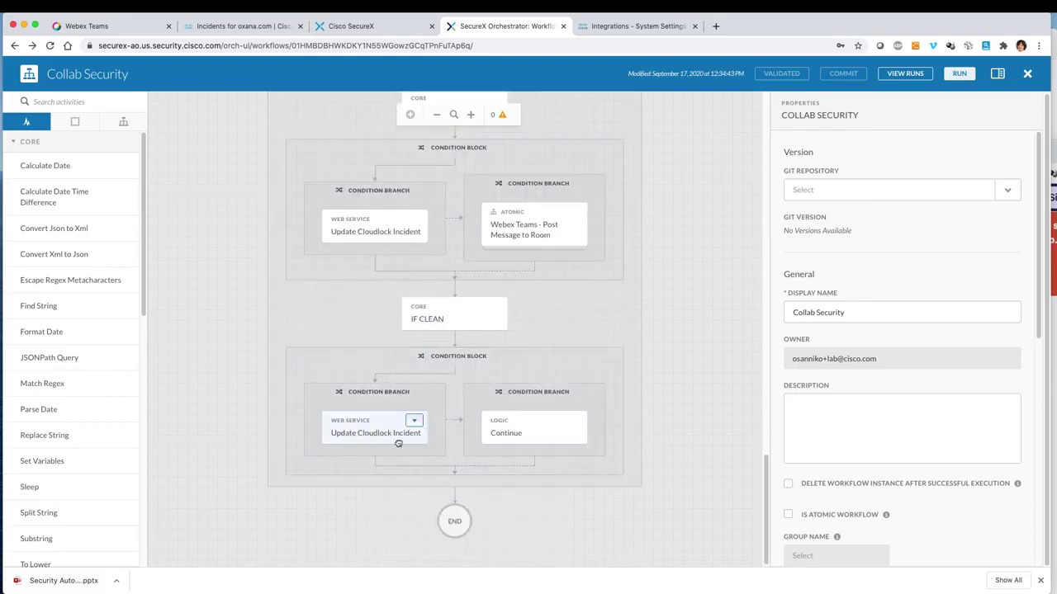
pyautogui.scroll(16, 699, 487)
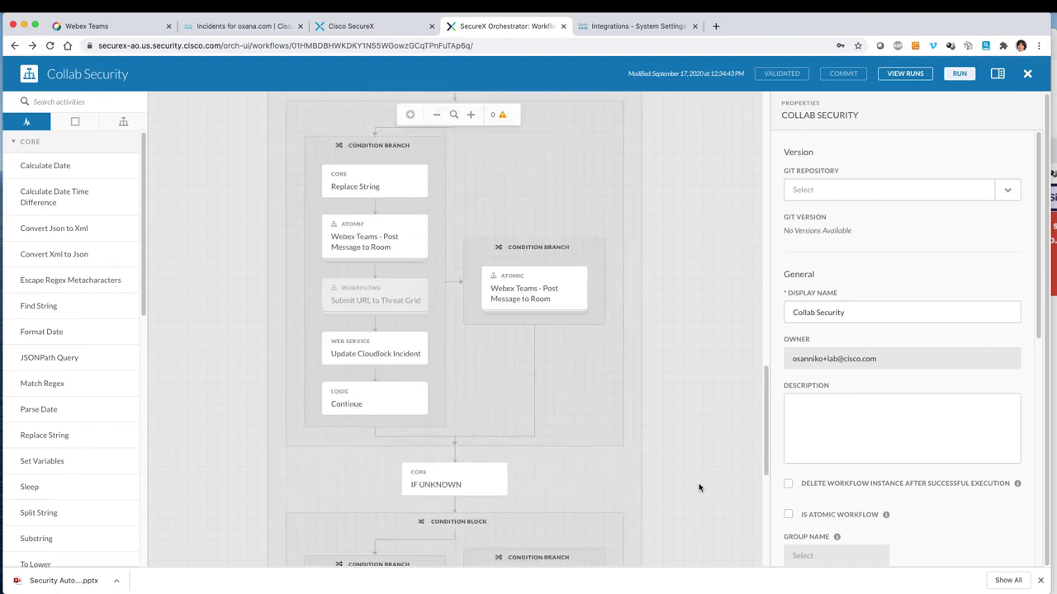
pyautogui.scroll(15, 698, 487)
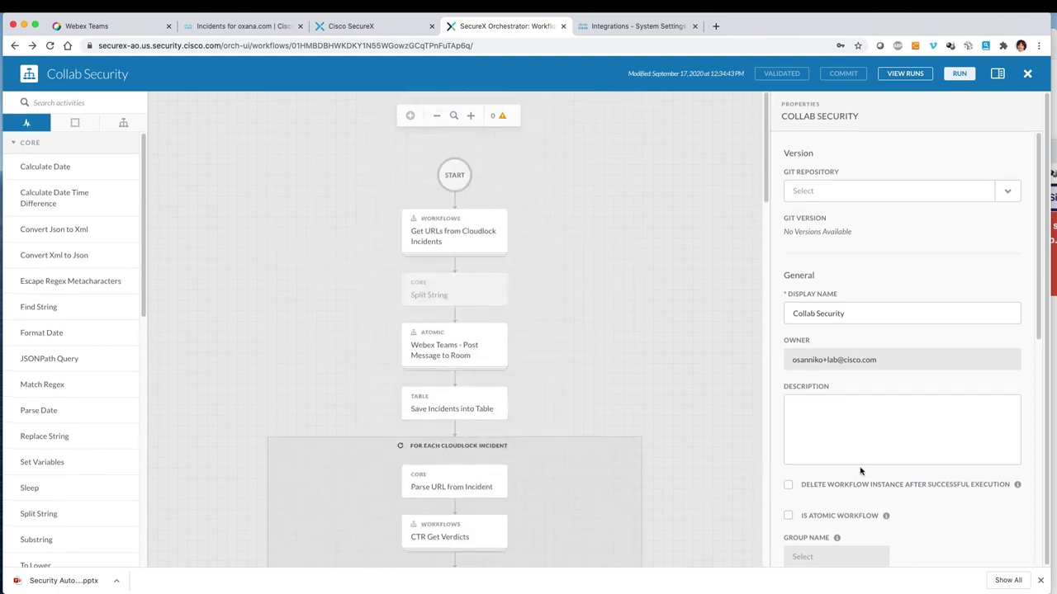
pyautogui.scroll(-10, 860, 471)
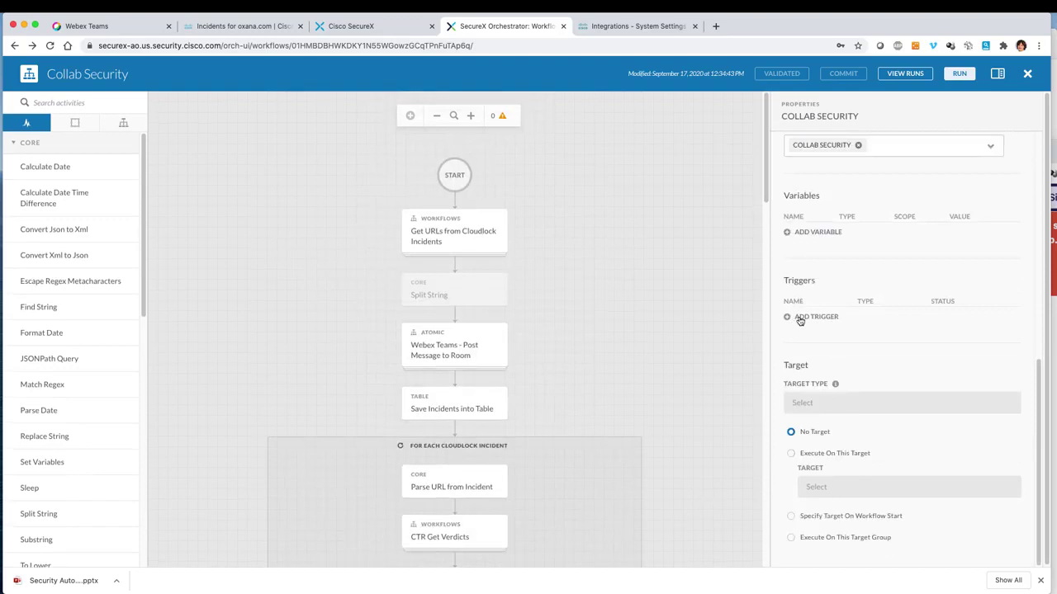
pyautogui.click(799, 319)
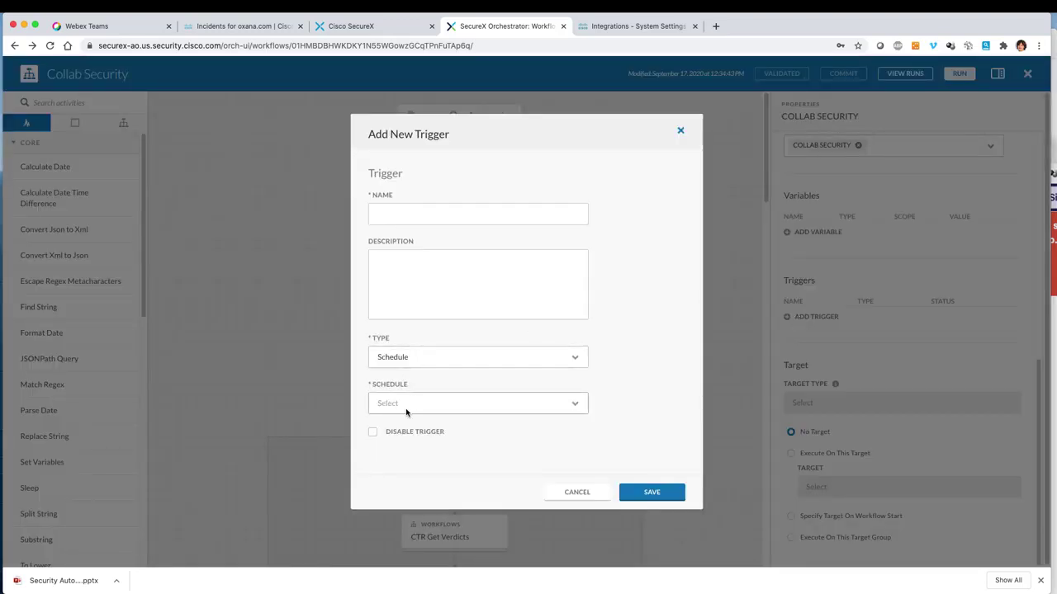
pyautogui.click(577, 494)
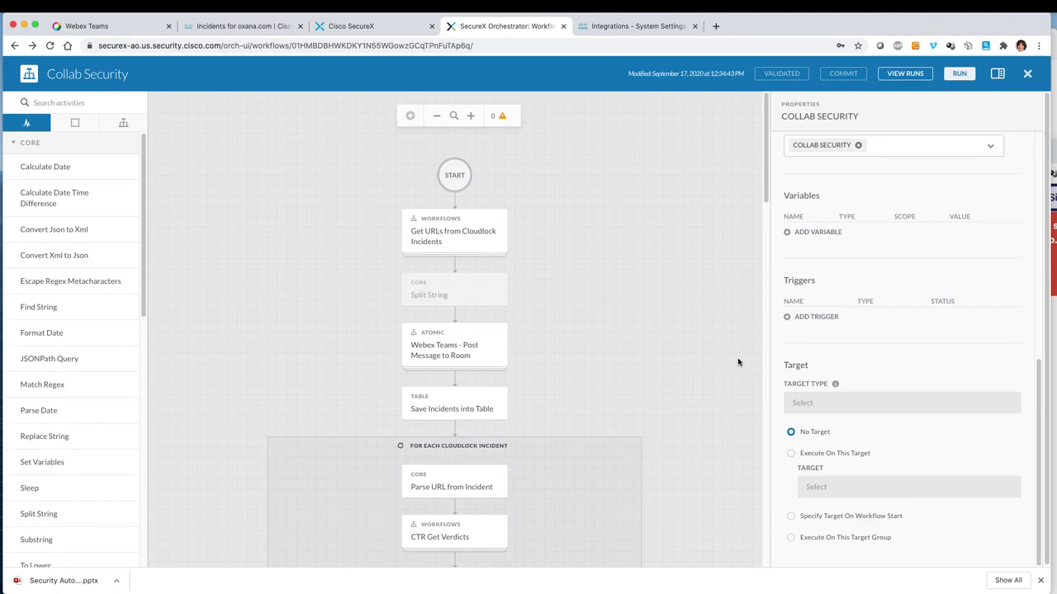
# Go to the ACME Sales General space in Webex Teams and resume the drafted pandemic relief check message.
pyautogui.click(89, 27)
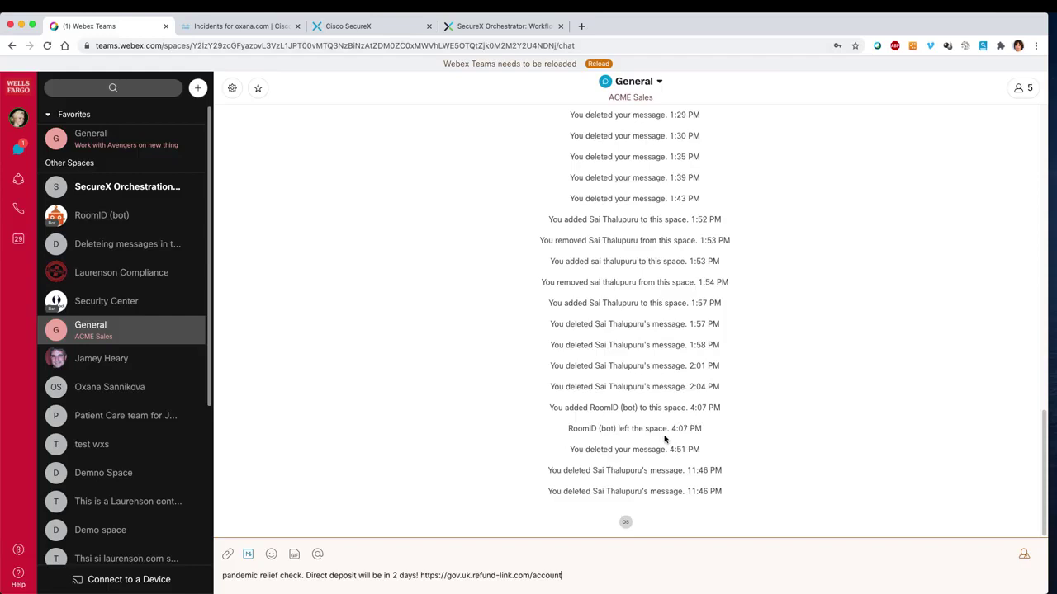
pyautogui.click(18, 122)
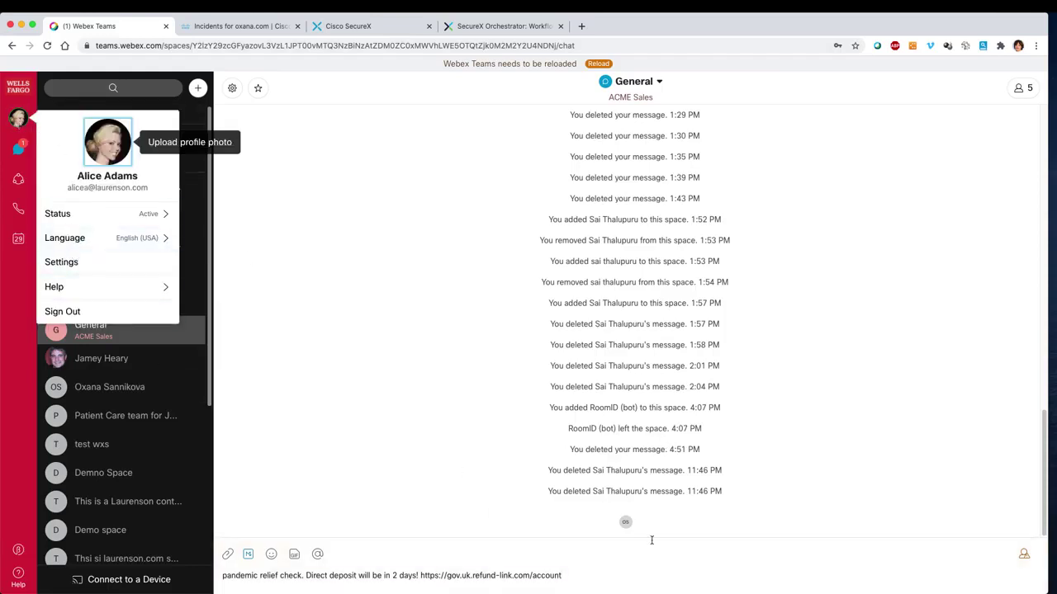
pyautogui.click(618, 582)
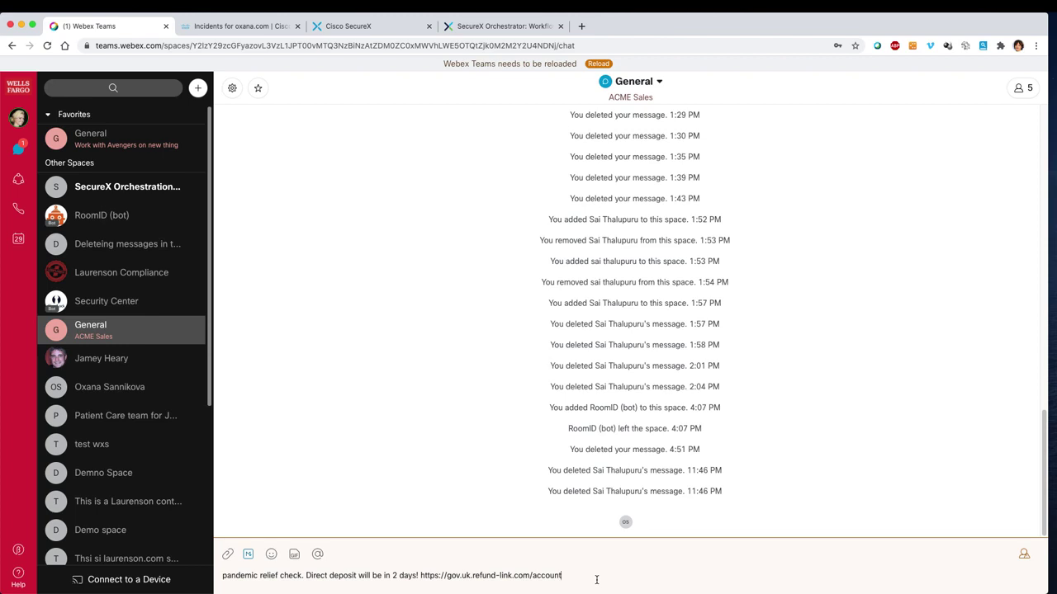
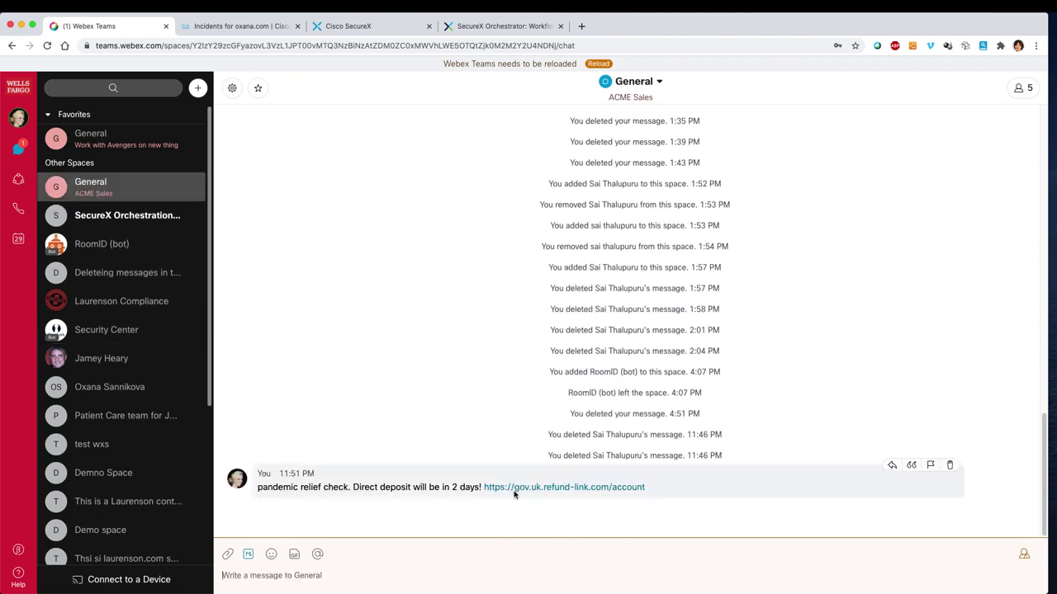
# Bring up the Cloudlock 'Incidents for oxana.com' list showing the critical URL Pattern Match incident.
pyautogui.click(230, 27)
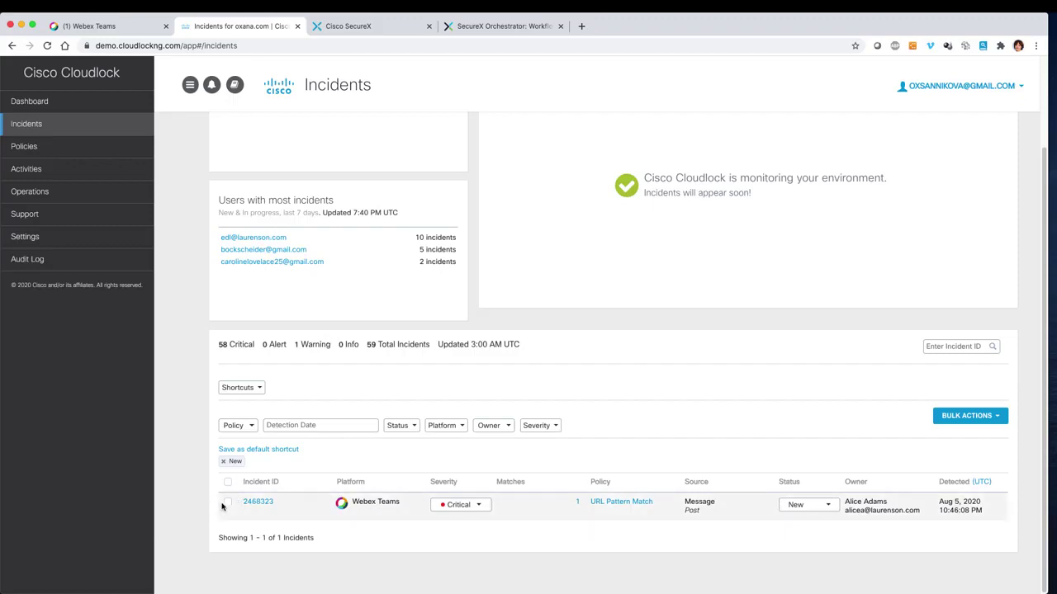
# Open incident 2468323's details and briefly highlight its matched refund-link URL in the excerpt.
pyautogui.moveTo(519, 519)
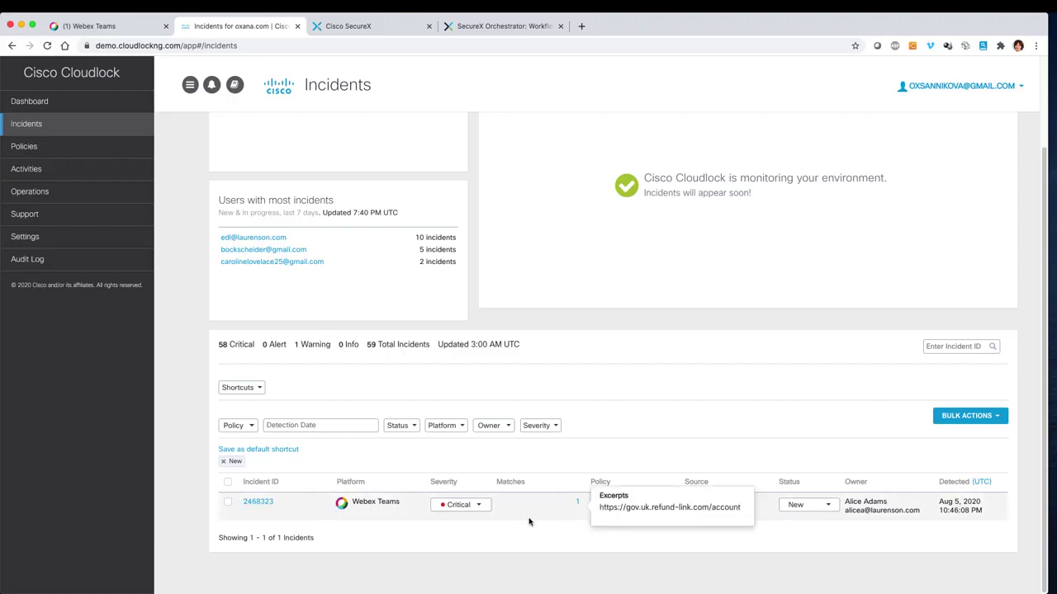
pyautogui.click(258, 501)
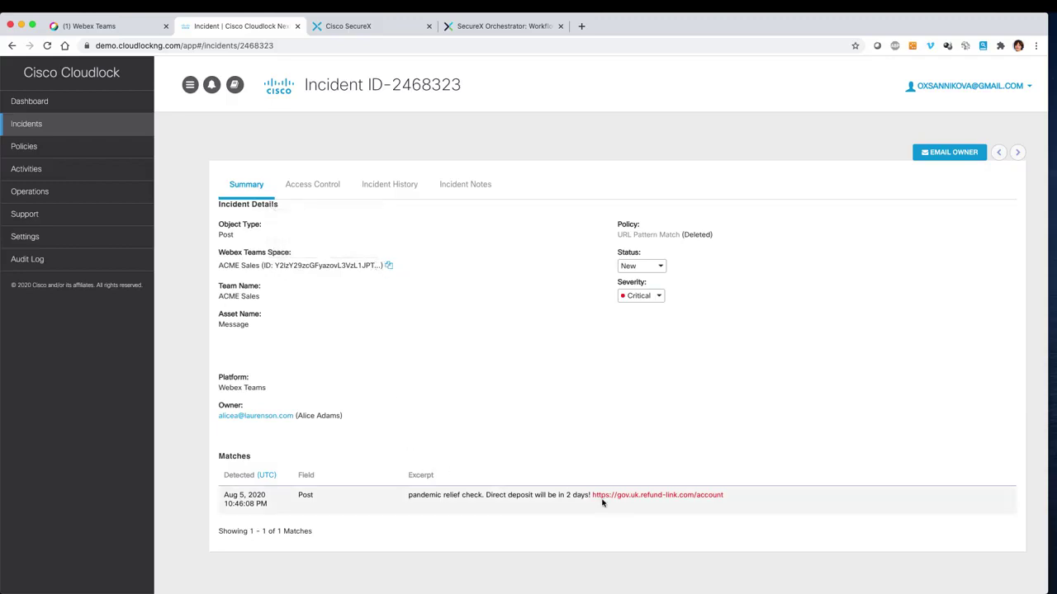
pyautogui.moveTo(593, 495); pyautogui.dragTo(739, 500)
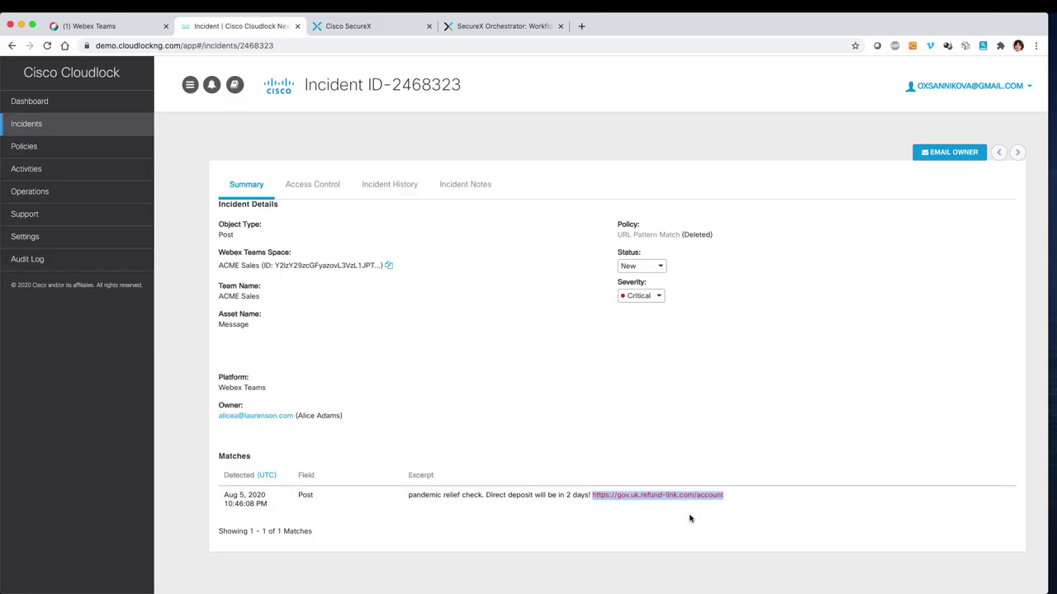
pyautogui.click(717, 251)
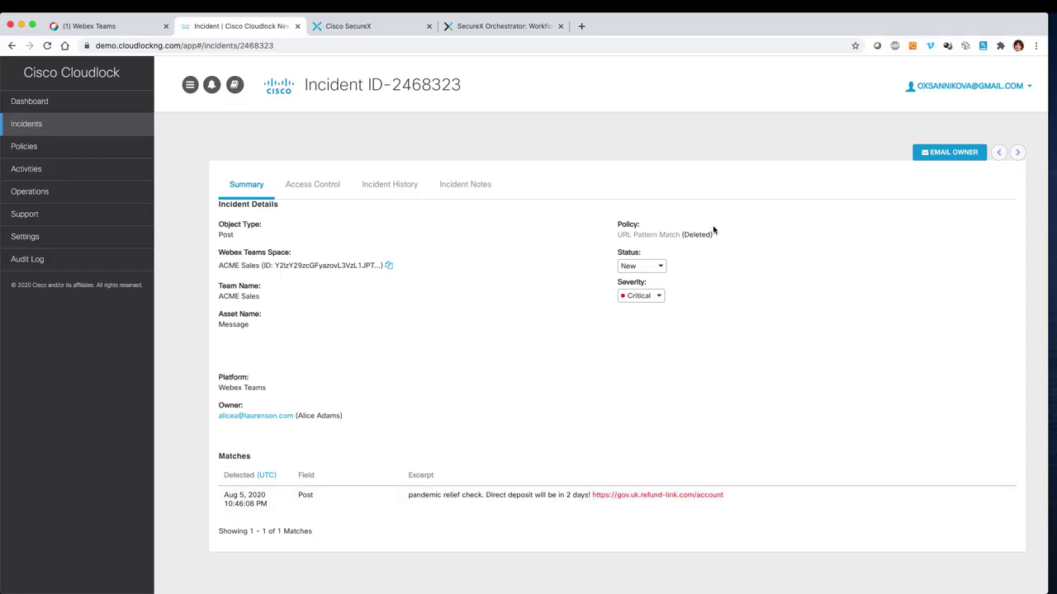
# In the Collab Security run, inspect the Get URLs from Cloudlock Incidents step.
pyautogui.click(494, 28)
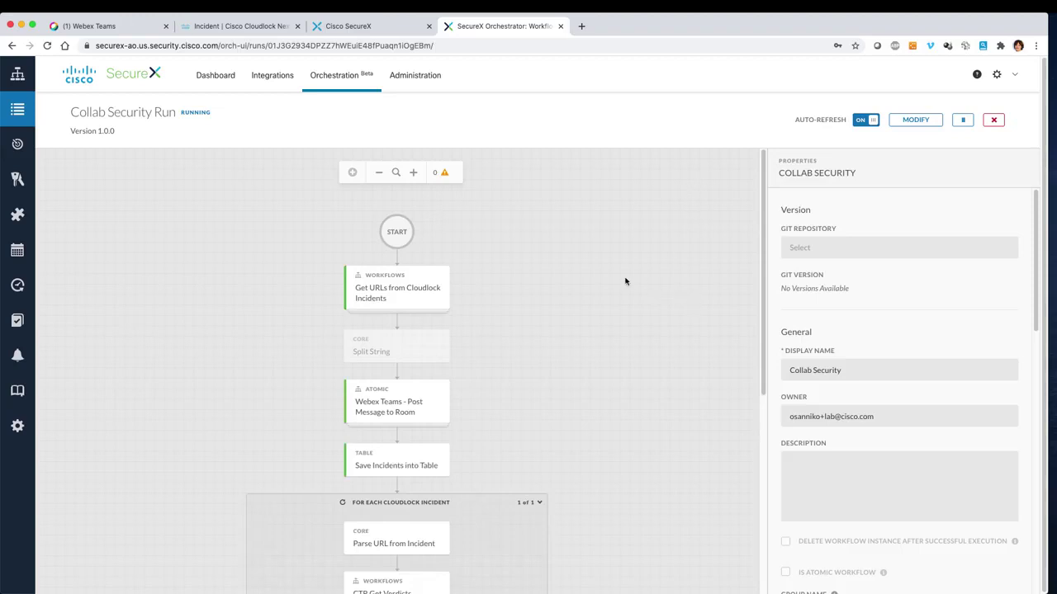
pyautogui.scroll(-1, 355, 287)
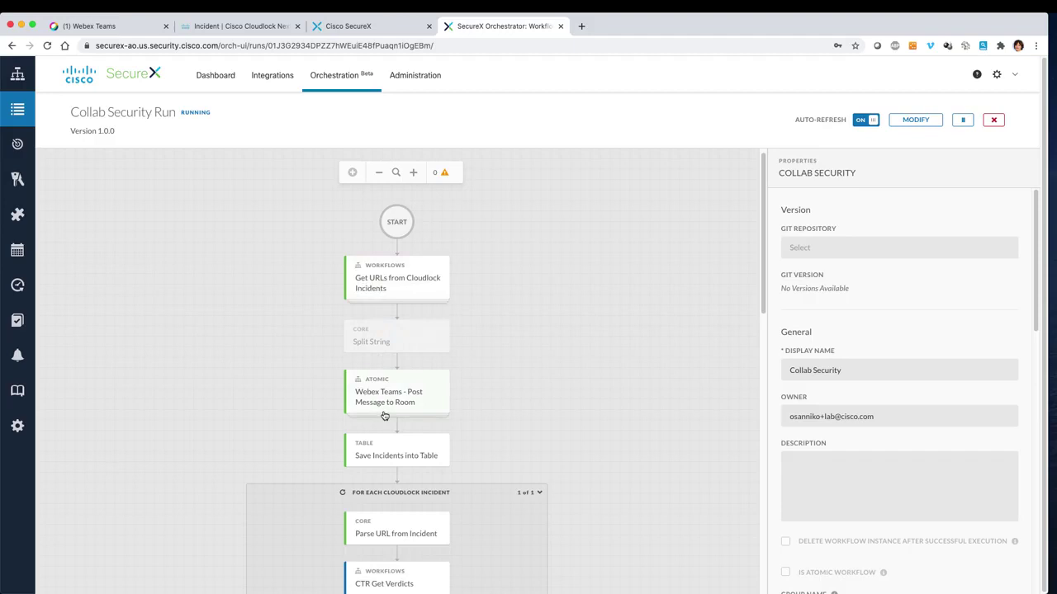
pyautogui.scroll(-3, 382, 427)
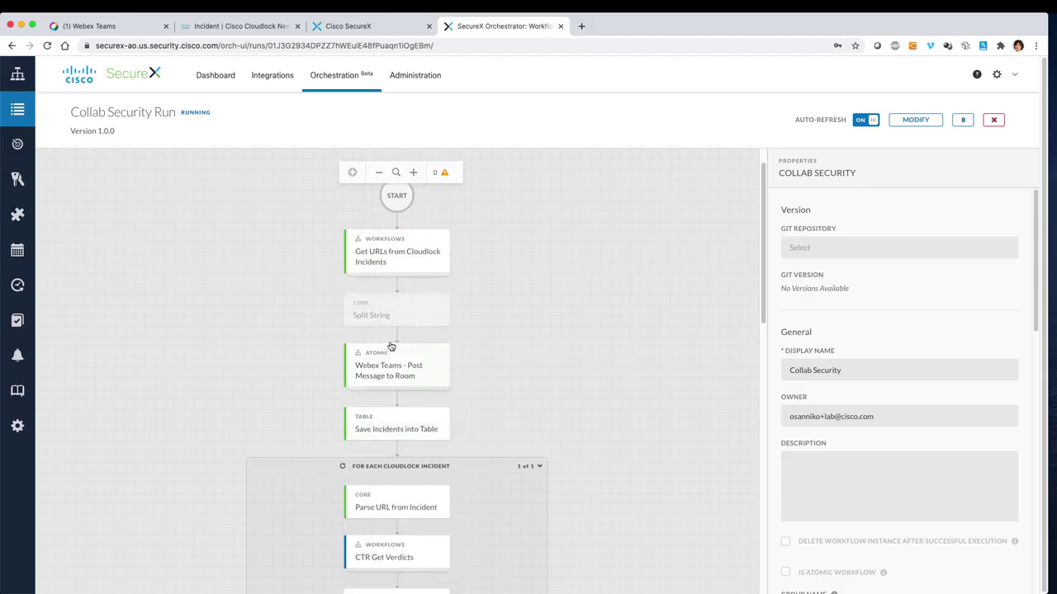
pyautogui.click(389, 257)
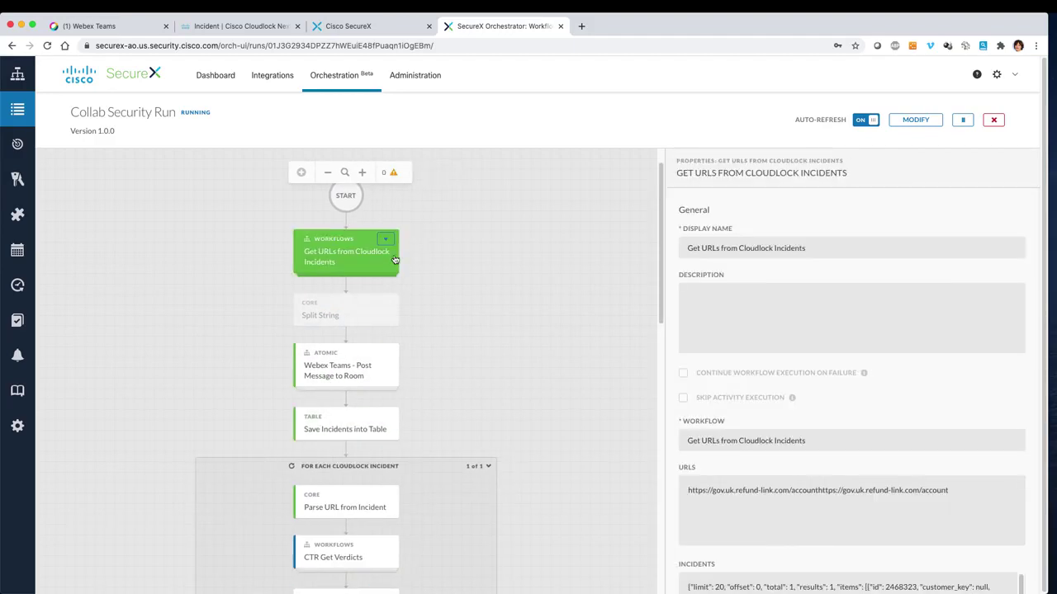
# Scroll down to the Respond step and open its child Respond to Cloudlock Incident run.
pyautogui.scroll(-1, 323, 392)
pyautogui.scroll(-3, 324, 392)
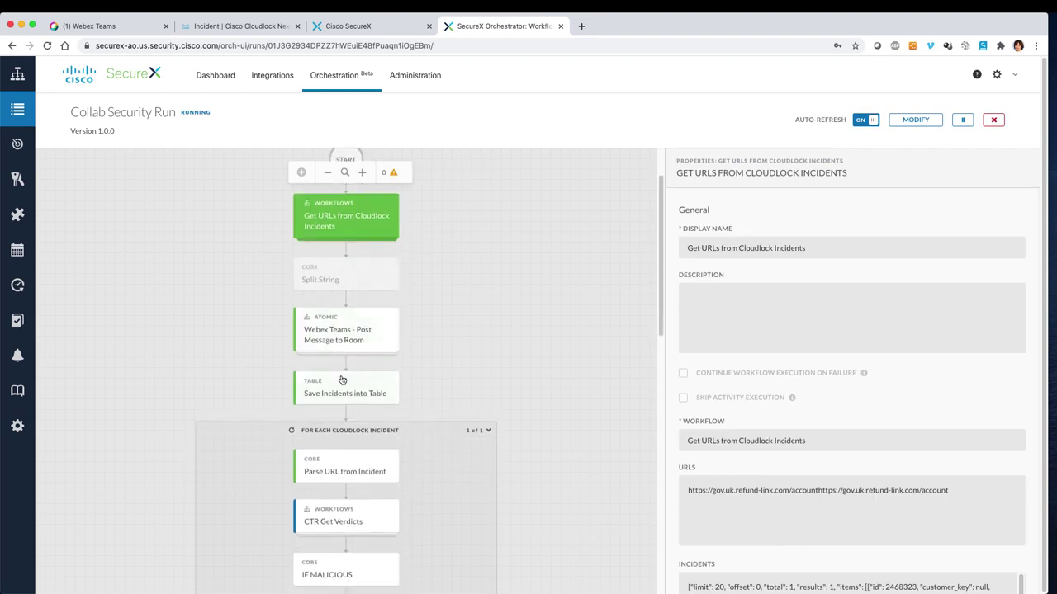
pyautogui.scroll(-3, 333, 401)
pyautogui.scroll(-7, 314, 387)
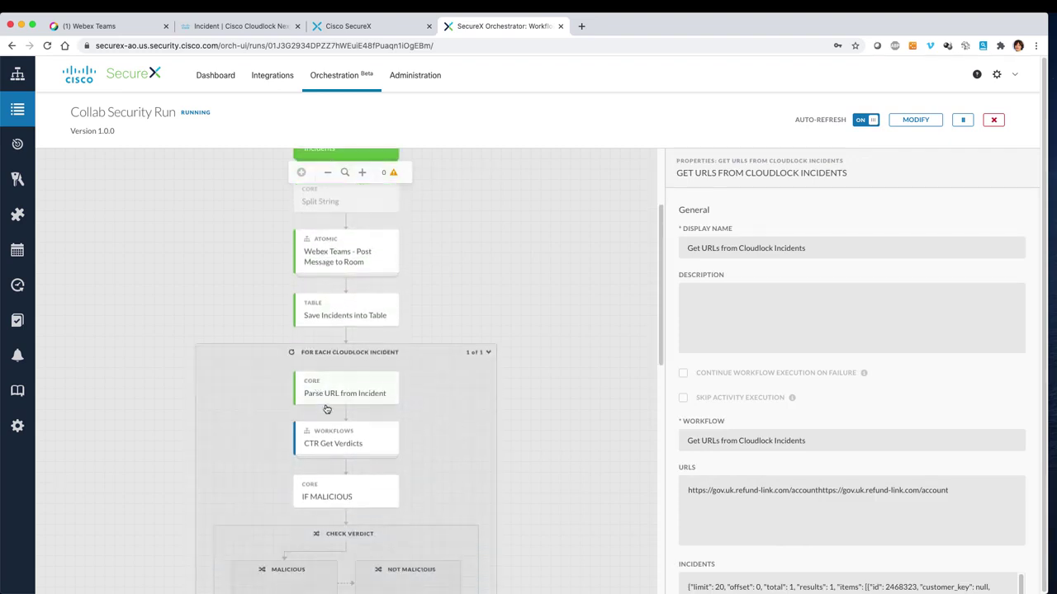
pyautogui.scroll(-12, 341, 427)
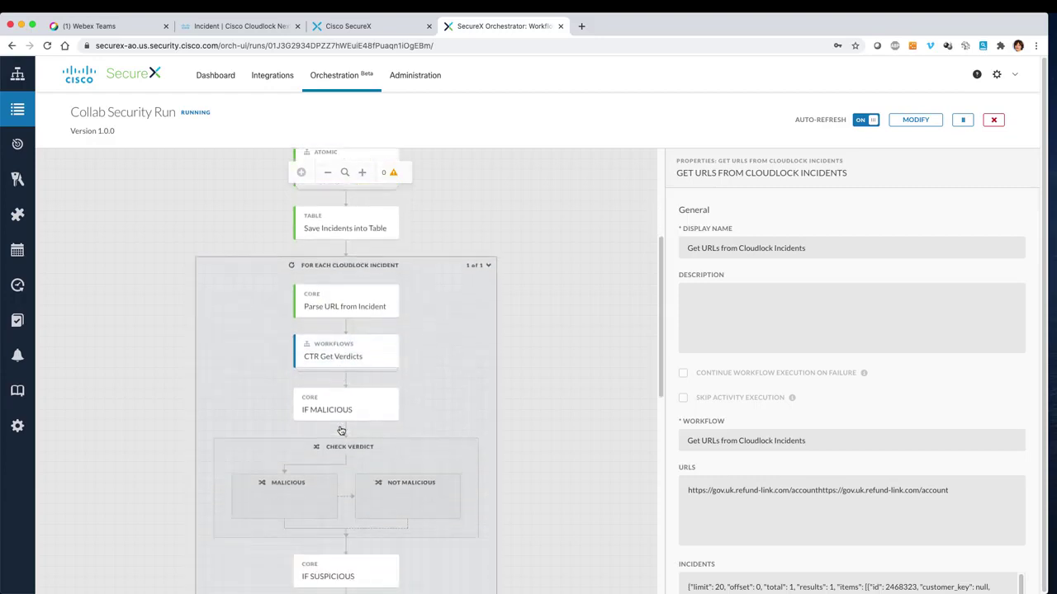
pyautogui.scroll(-6, 340, 388)
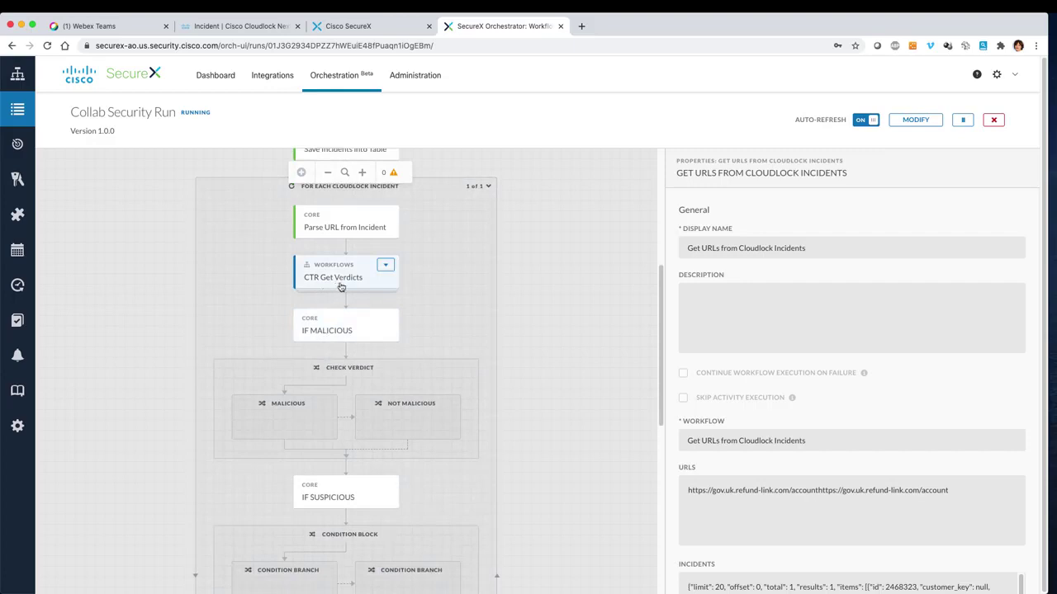
pyautogui.scroll(-14, 425, 295)
pyautogui.scroll(10, 425, 295)
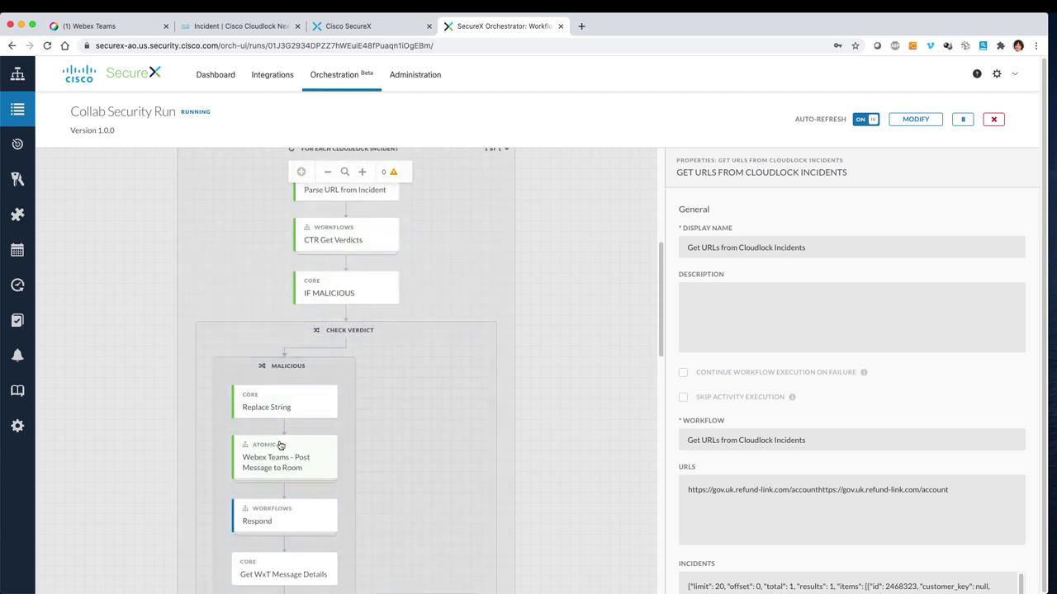
pyautogui.scroll(-2, 285, 478)
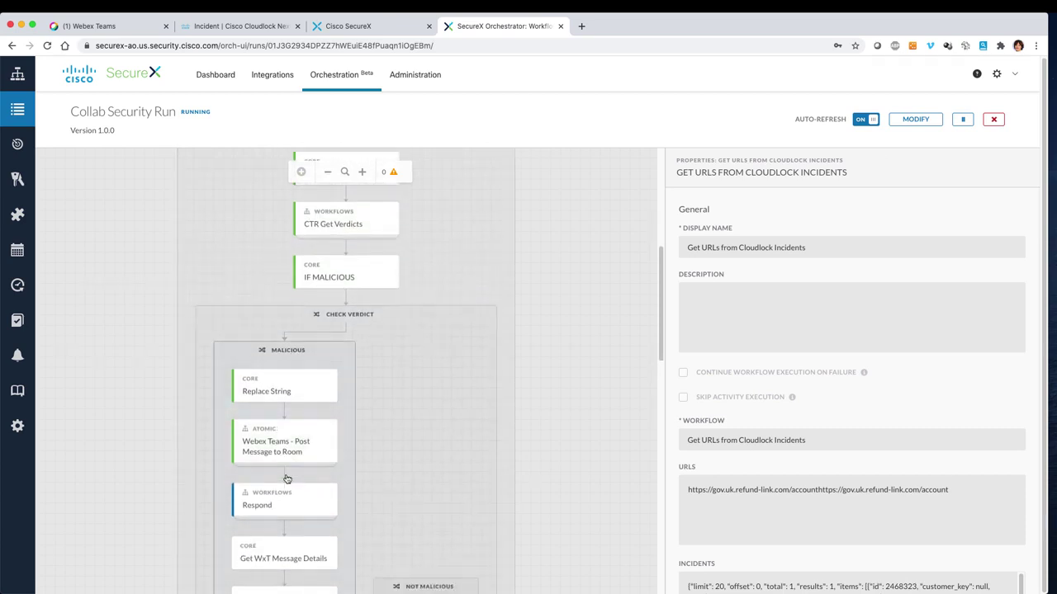
pyautogui.scroll(-5, 291, 475)
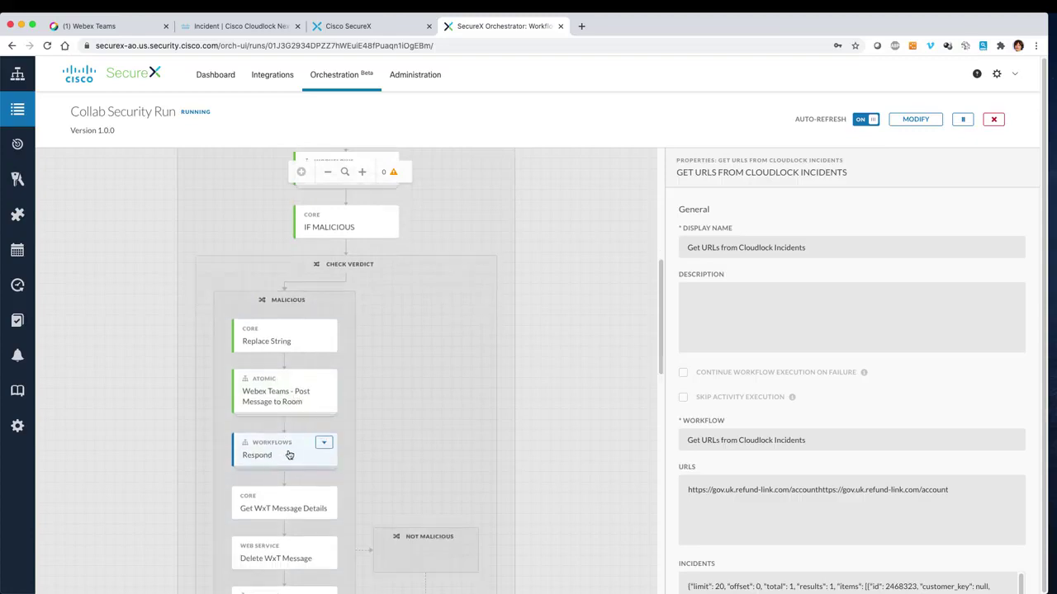
pyautogui.scroll(-1, 291, 365)
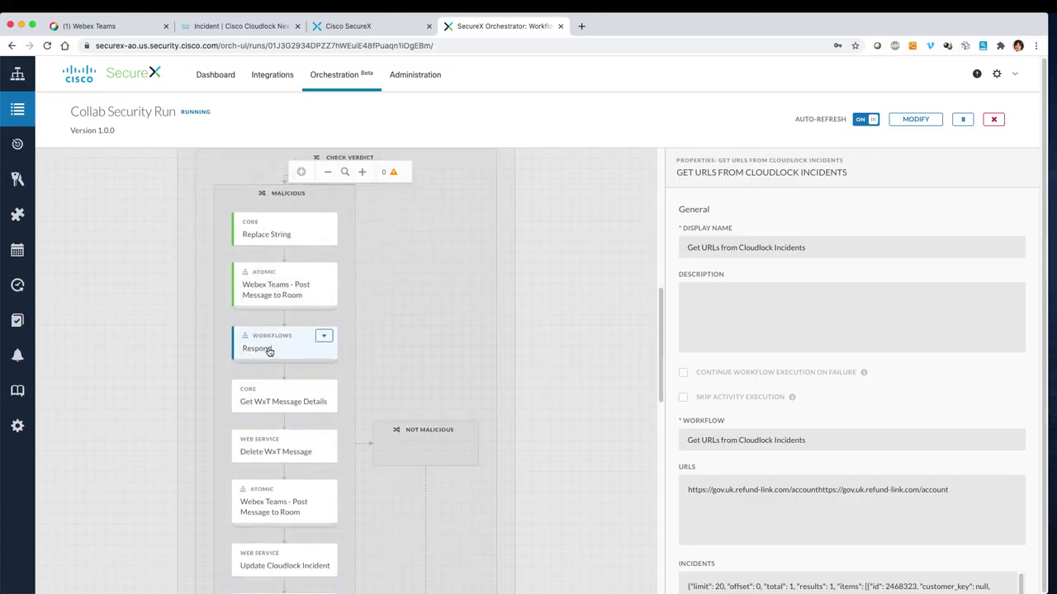
pyautogui.scroll(-1, 276, 356)
pyautogui.click(324, 325)
pyautogui.click(337, 327)
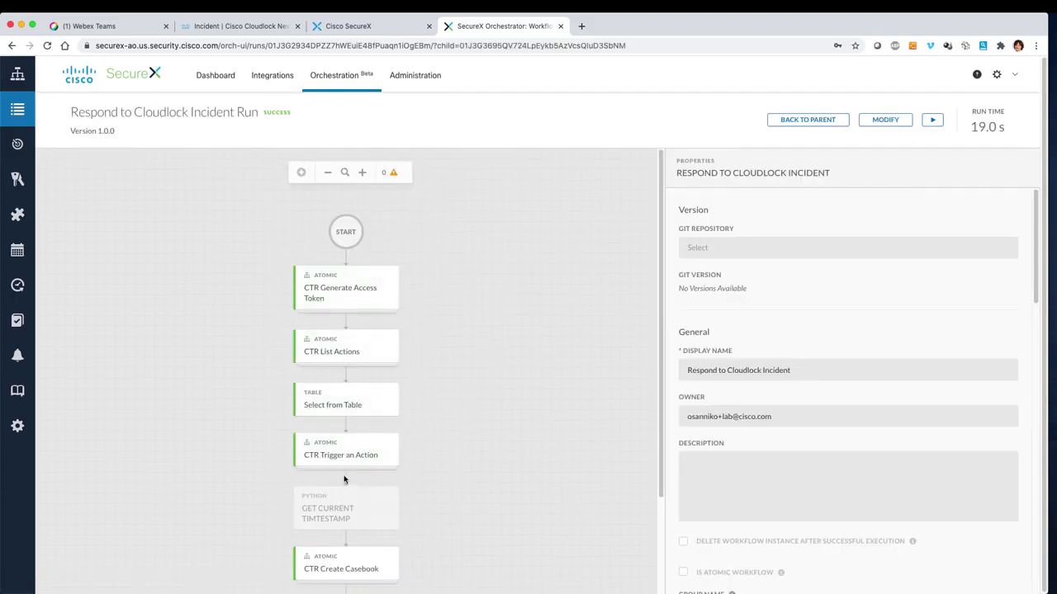
# Inspect the CTR Trigger an Action step's inputs that send the URL to Umbrella.
pyautogui.scroll(-3, 344, 479)
pyautogui.scroll(-2, 344, 501)
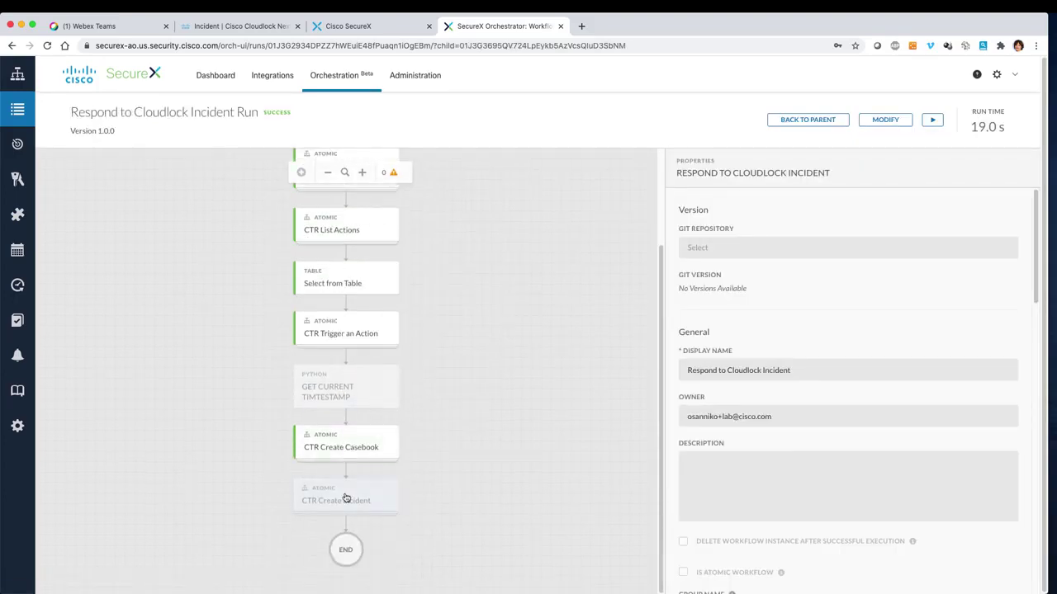
pyautogui.scroll(2, 346, 495)
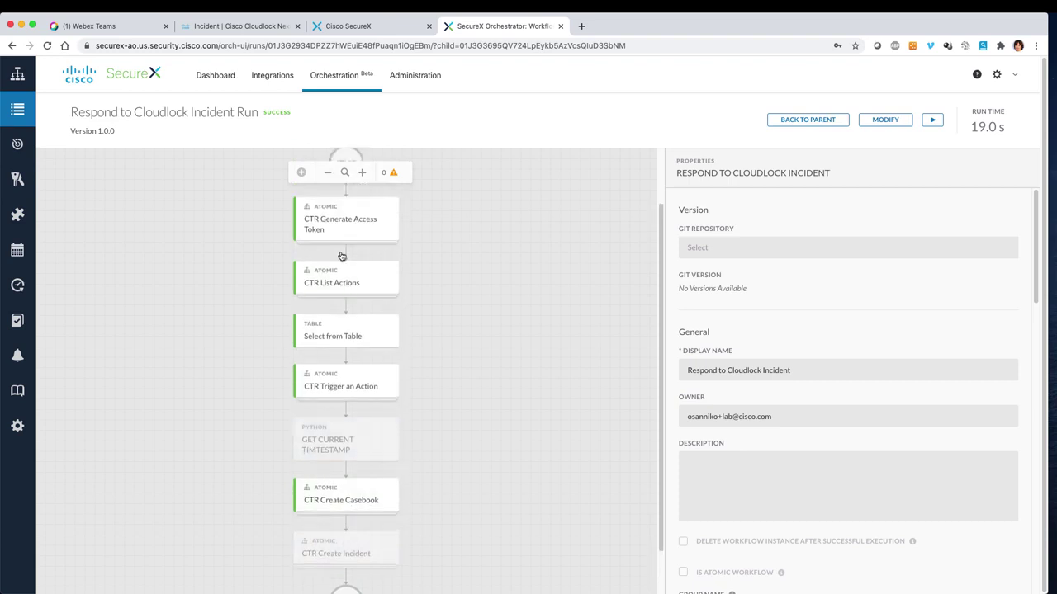
pyautogui.click(364, 390)
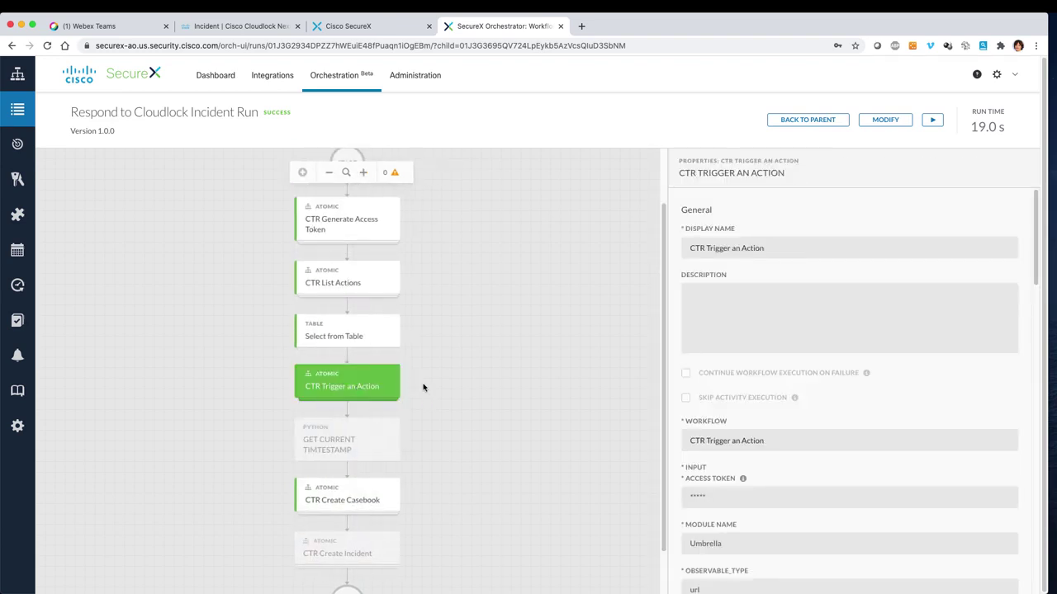
pyautogui.scroll(-2, 725, 517)
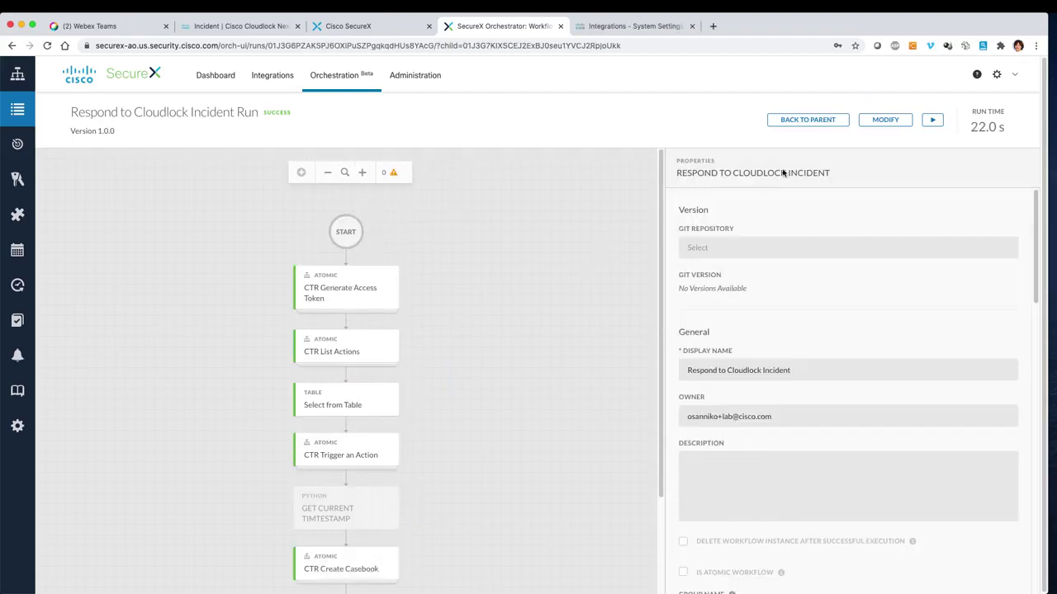
# Return to the parent Collab Security Run and follow its malicious-URL branch.
pyautogui.click(793, 121)
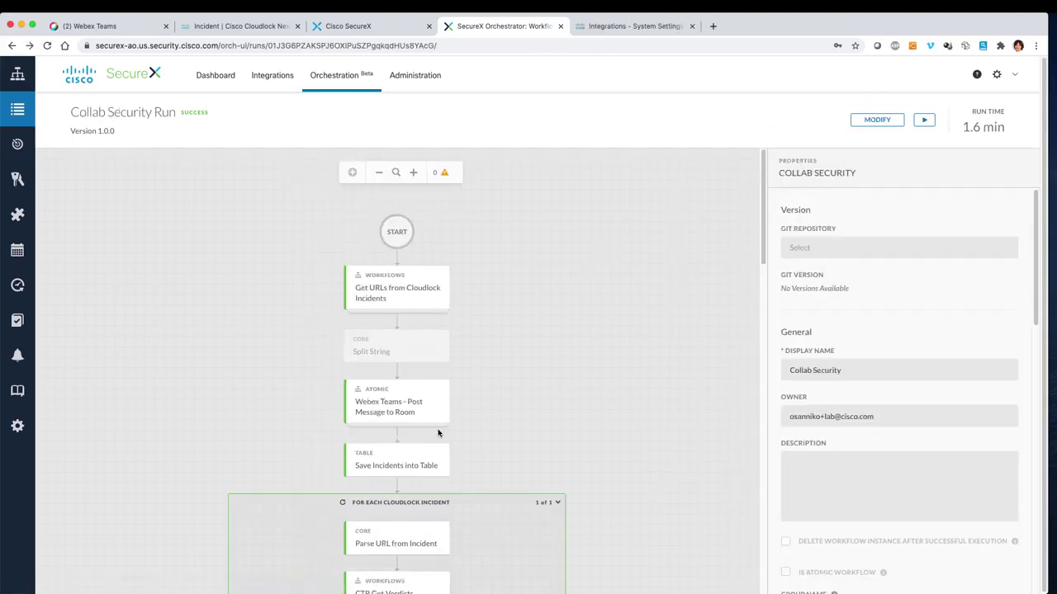
pyautogui.scroll(-5, 630, 440)
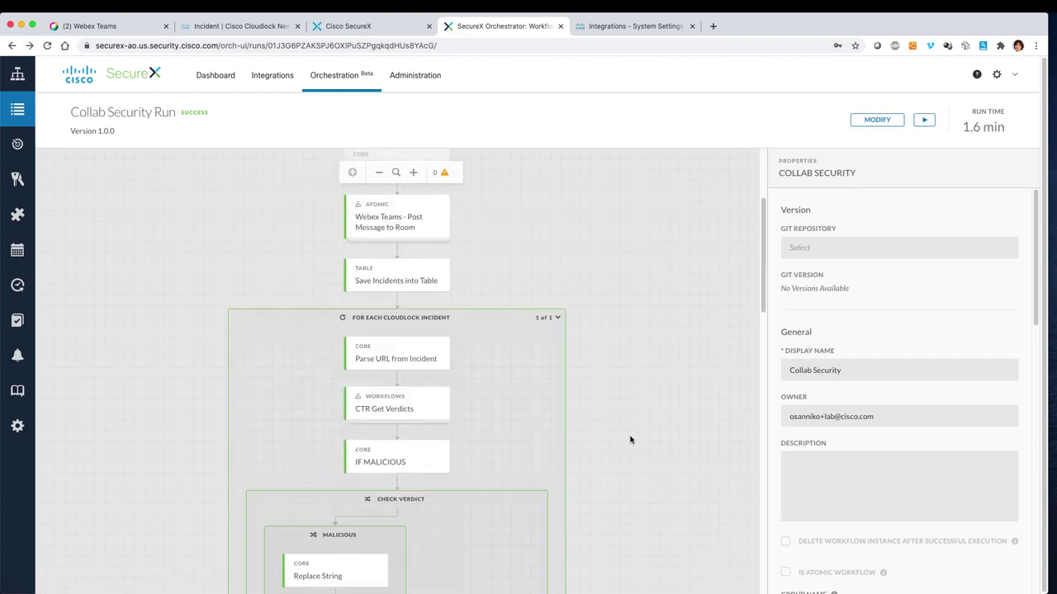
pyautogui.scroll(-3, 356, 500)
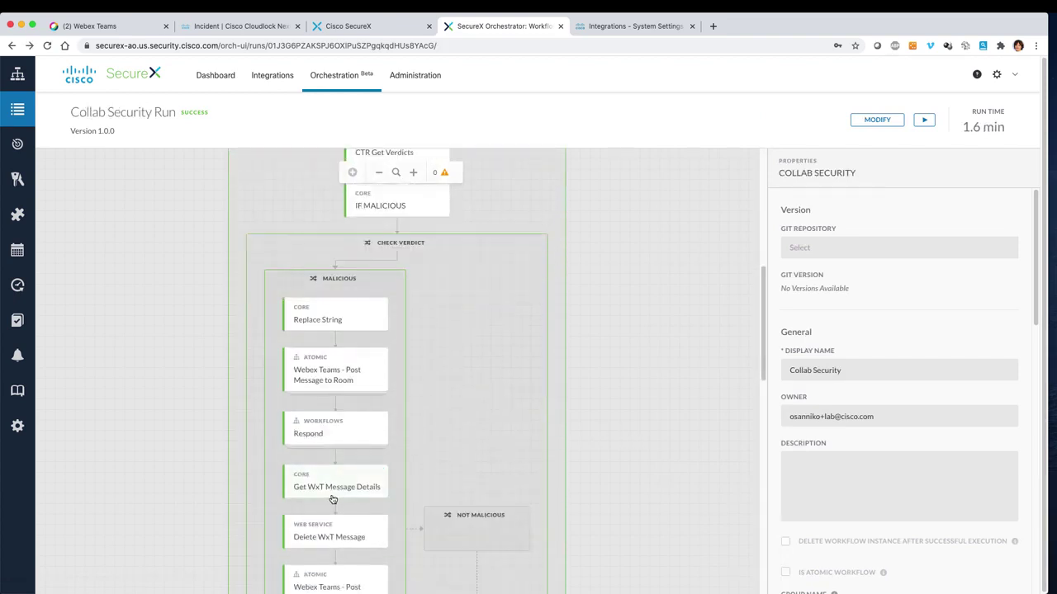
pyautogui.scroll(-2, 312, 473)
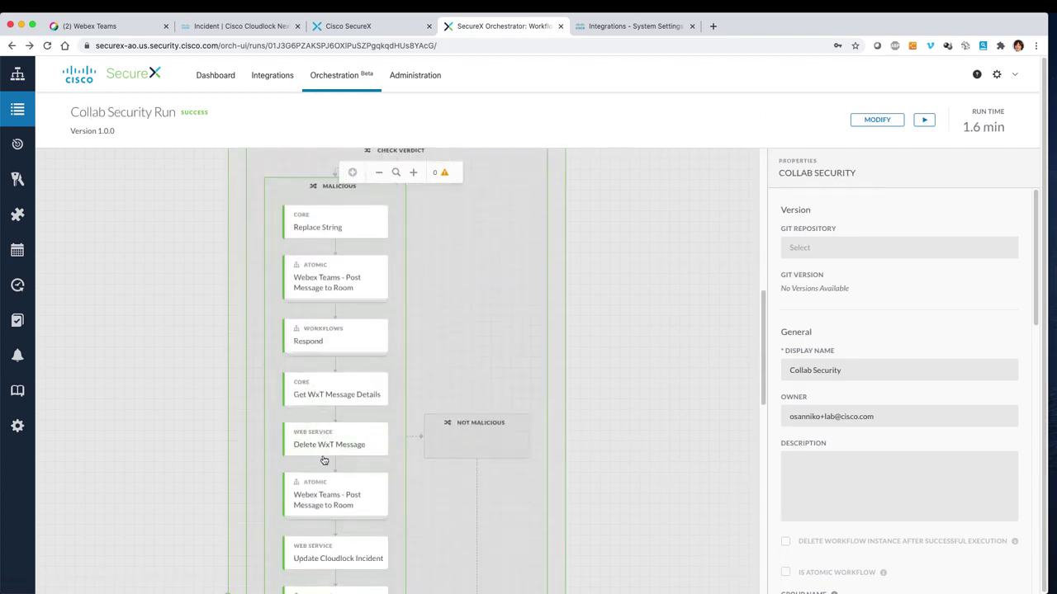
pyautogui.scroll(-1, 306, 417)
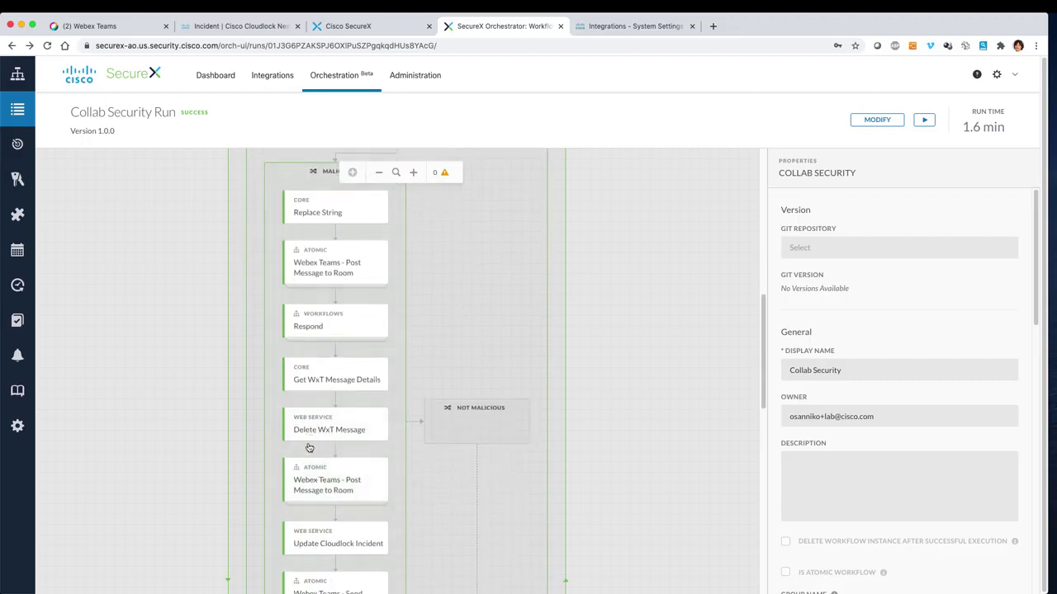
pyautogui.scroll(-2, 325, 441)
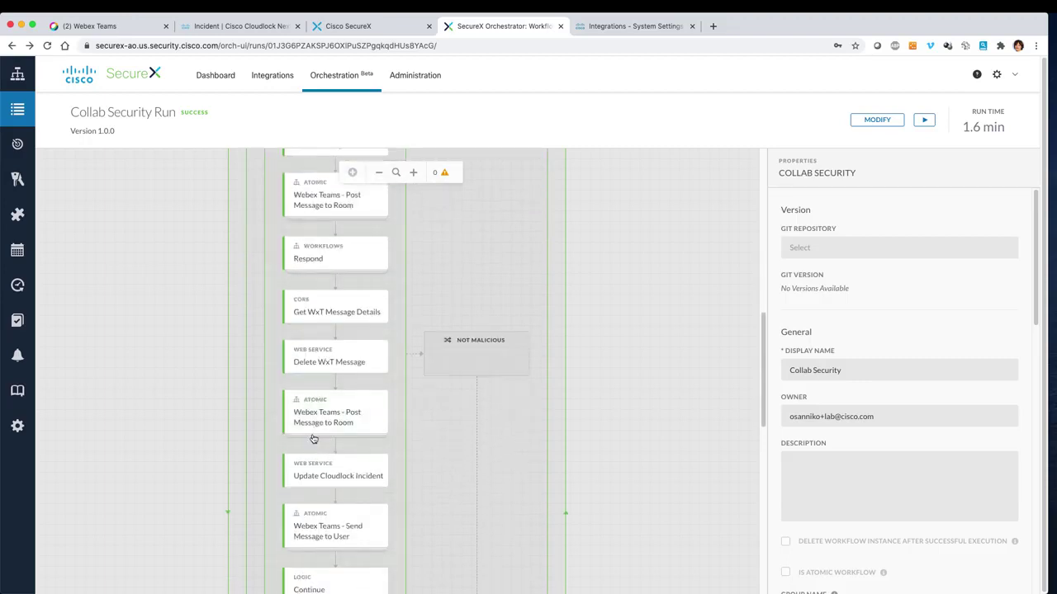
pyautogui.scroll(-1, 313, 438)
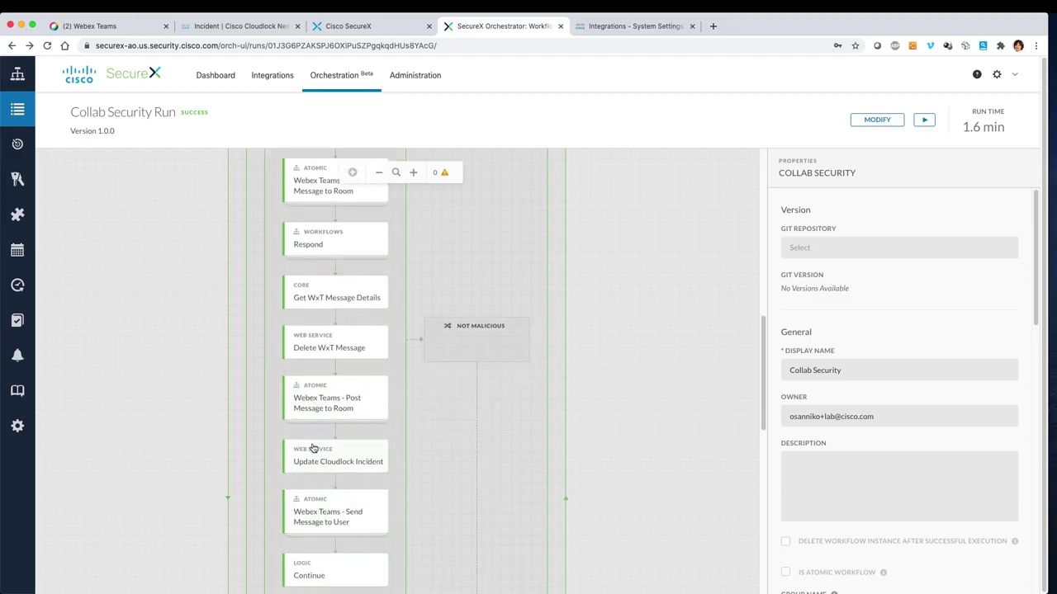
pyautogui.scroll(-1, 324, 413)
pyautogui.scroll(-3, 316, 434)
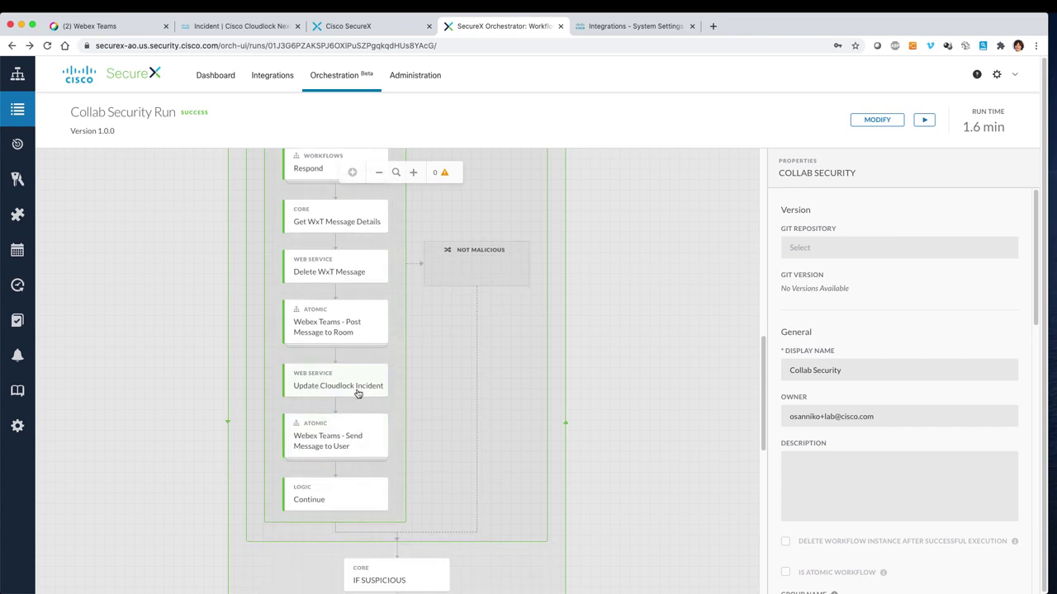
# Follow the run to its successful END and back up, then return to Webex Teams.
pyautogui.scroll(-2, 350, 517)
pyautogui.scroll(-20, 330, 524)
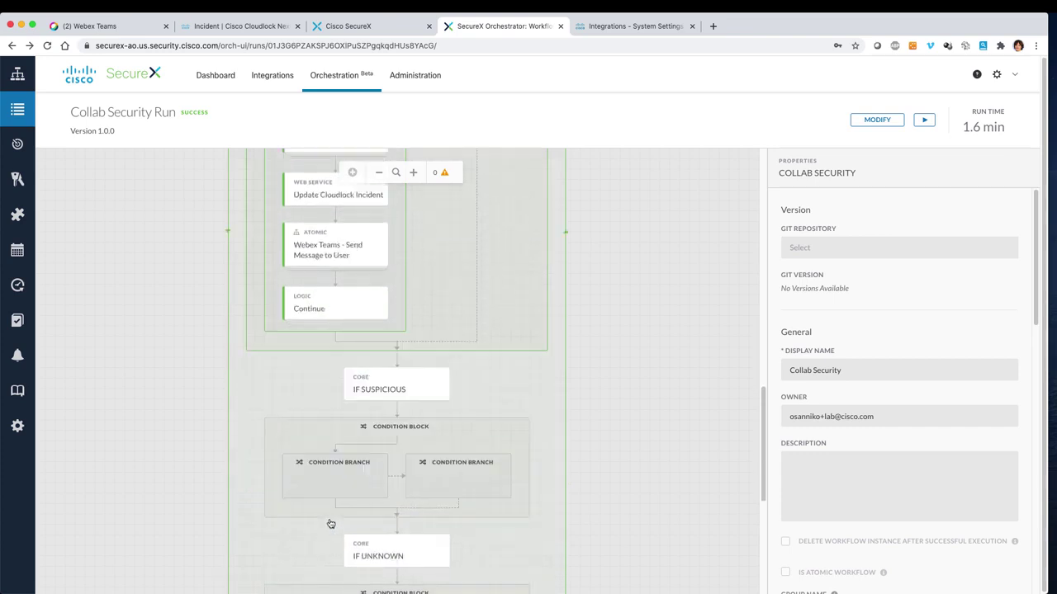
pyautogui.scroll(-4, 330, 524)
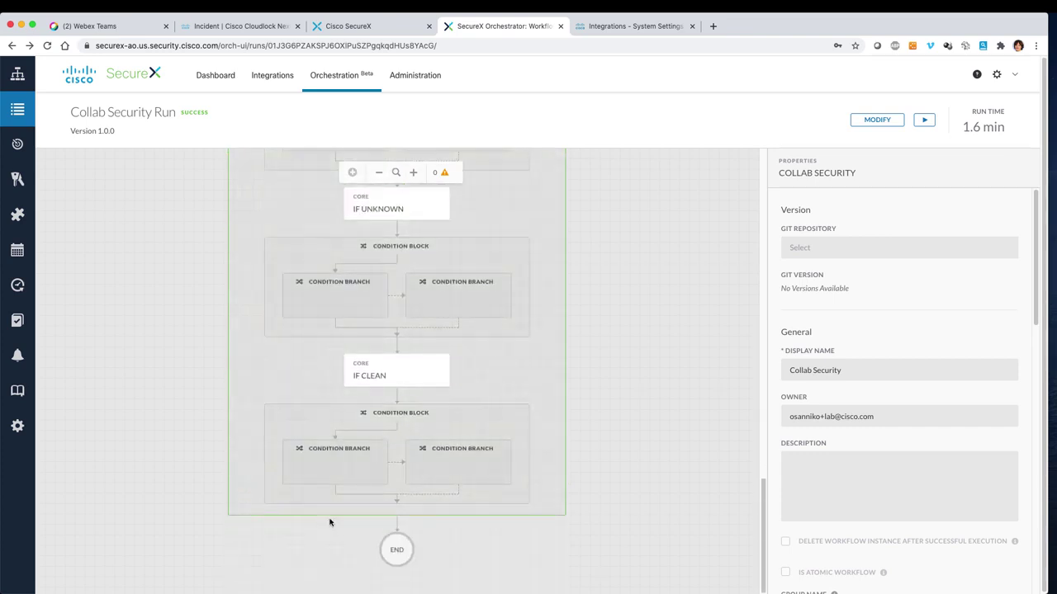
pyautogui.scroll(20, 283, 495)
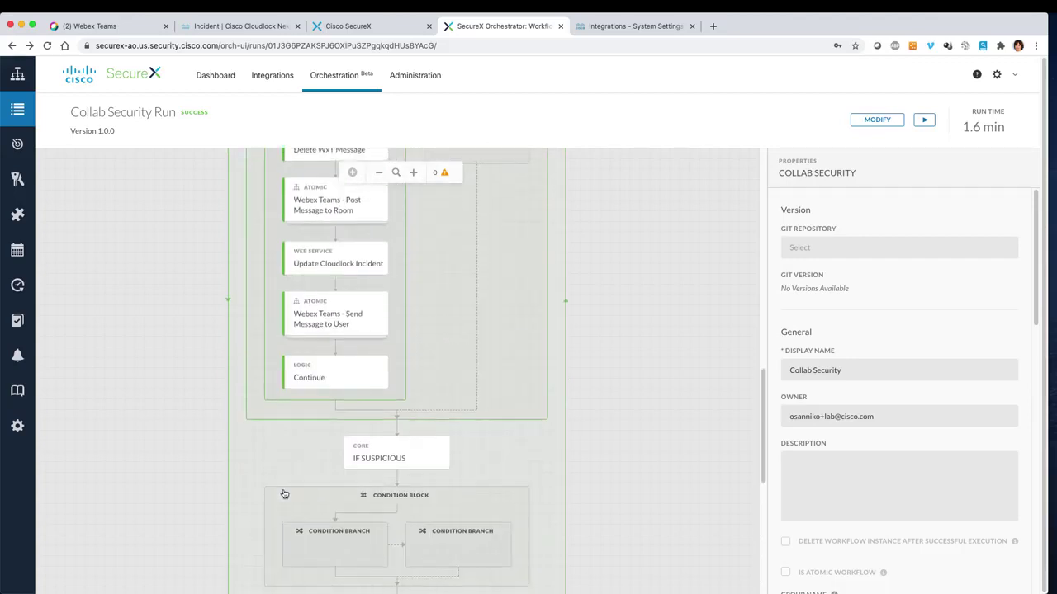
pyautogui.scroll(8, 284, 495)
pyautogui.scroll(11, 323, 525)
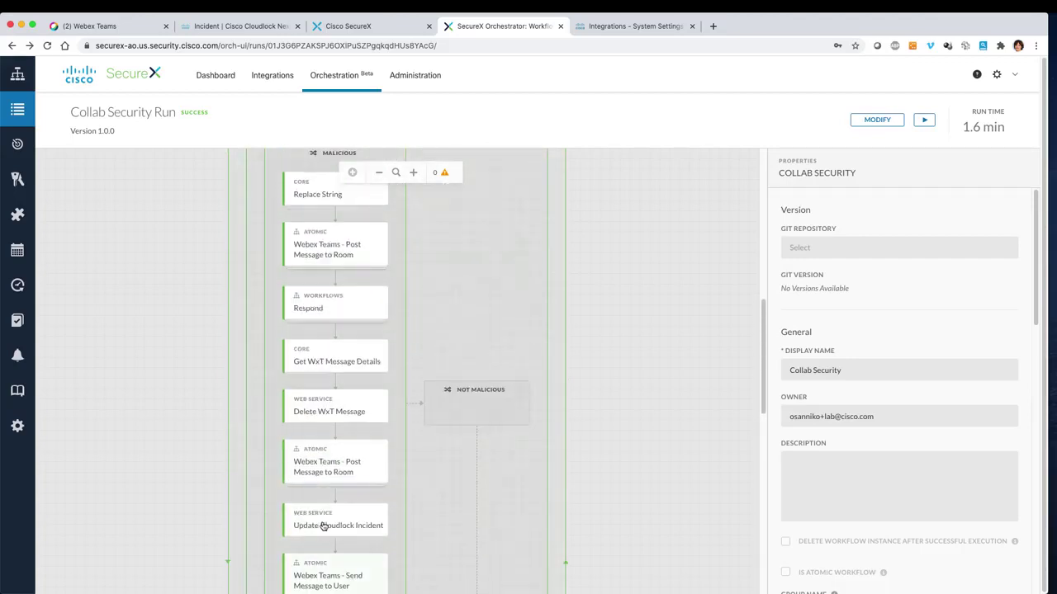
pyautogui.scroll(15, 613, 380)
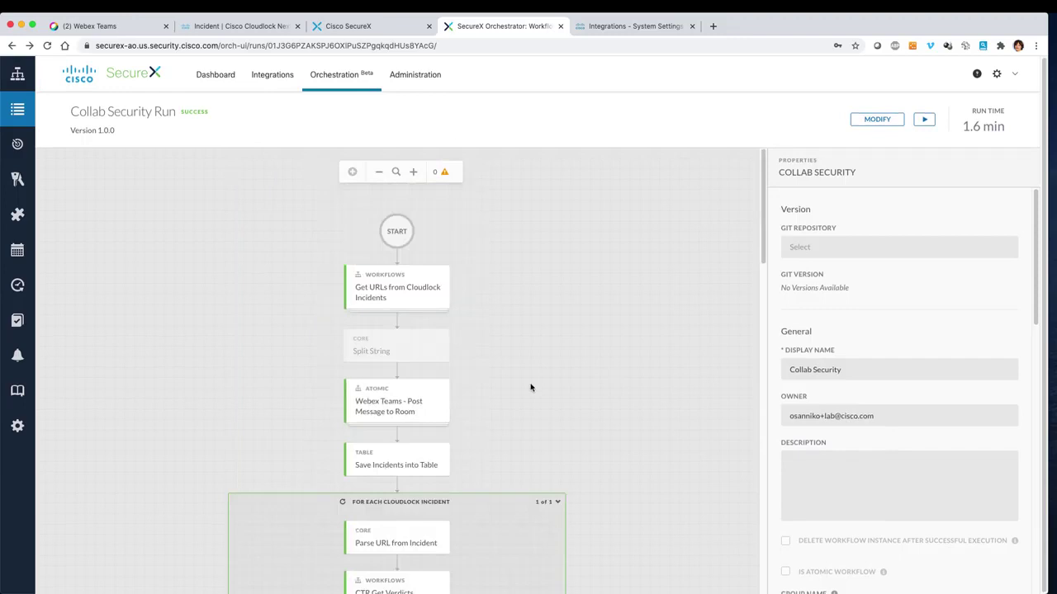
pyautogui.click(101, 27)
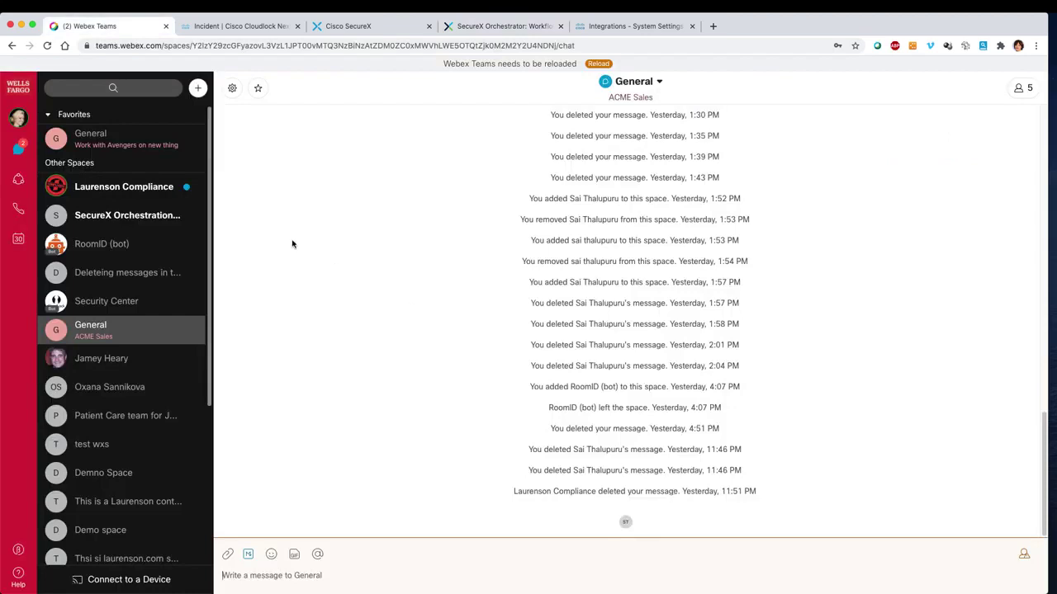
# Open the Laurenson Compliance space to see the 12:12 AM malicious-URL deletion notice.
pyautogui.click(123, 187)
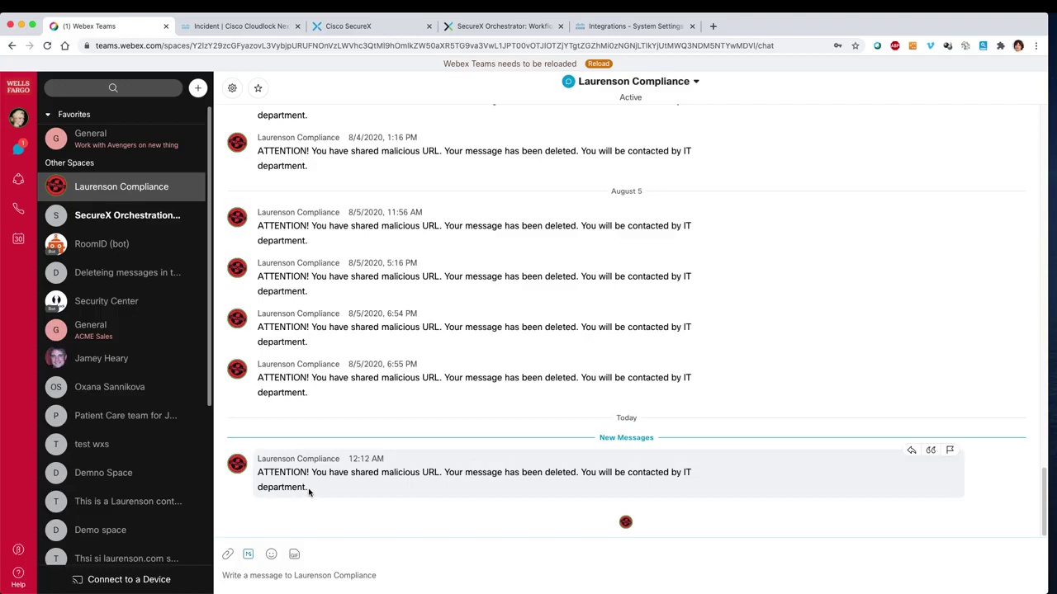
# Open SecureX Orchestration Tests to read the bot's 'Message with Malicious URL deleted' report.
pyautogui.click(136, 220)
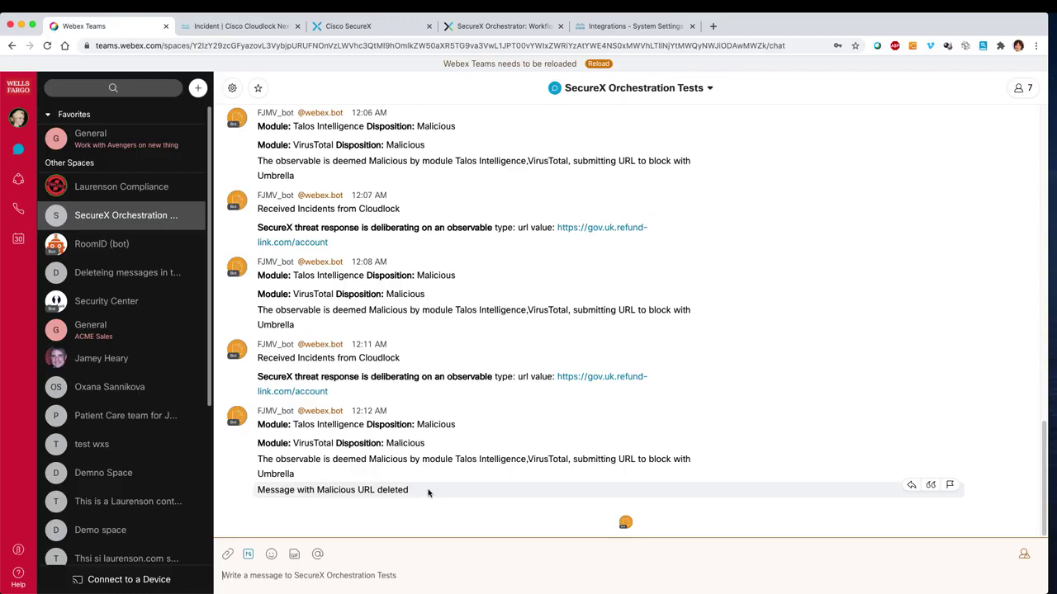
# On the SecureX dashboard, list the Casebook cases owned by others.
pyautogui.click(366, 27)
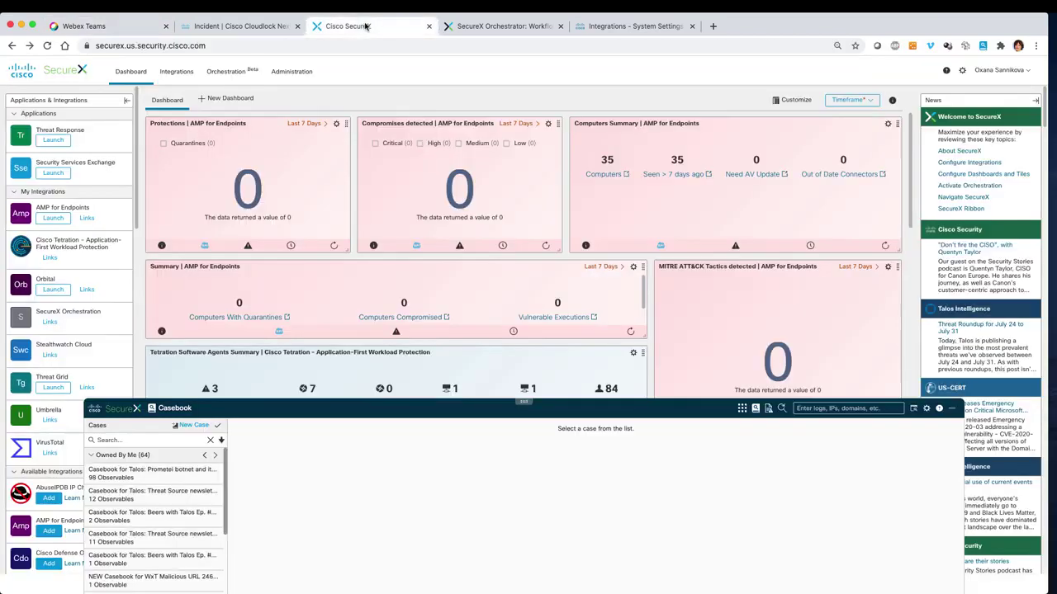
pyautogui.click(220, 410)
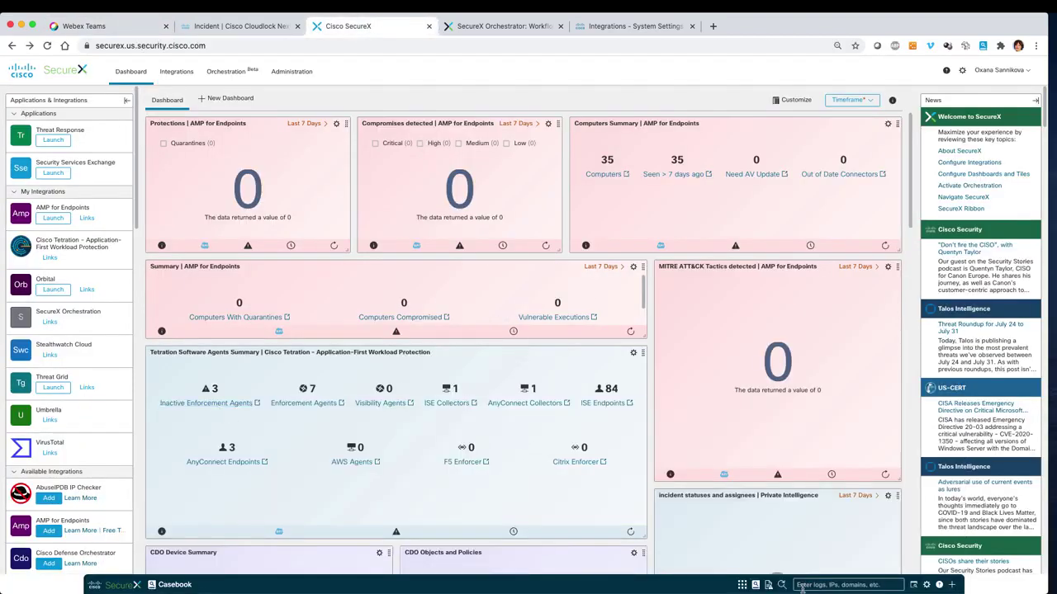
pyautogui.click(706, 588)
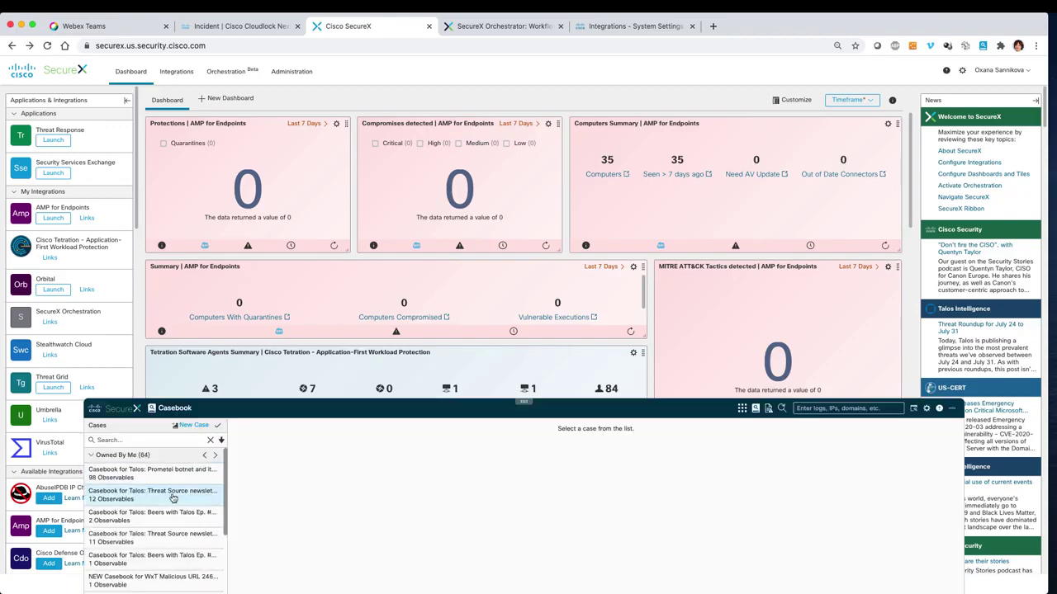
pyautogui.click(106, 461)
# Open the WxT Malicious URL 2468022 casebook and expand its refund-link URL observable.
pyautogui.moveTo(147, 493)
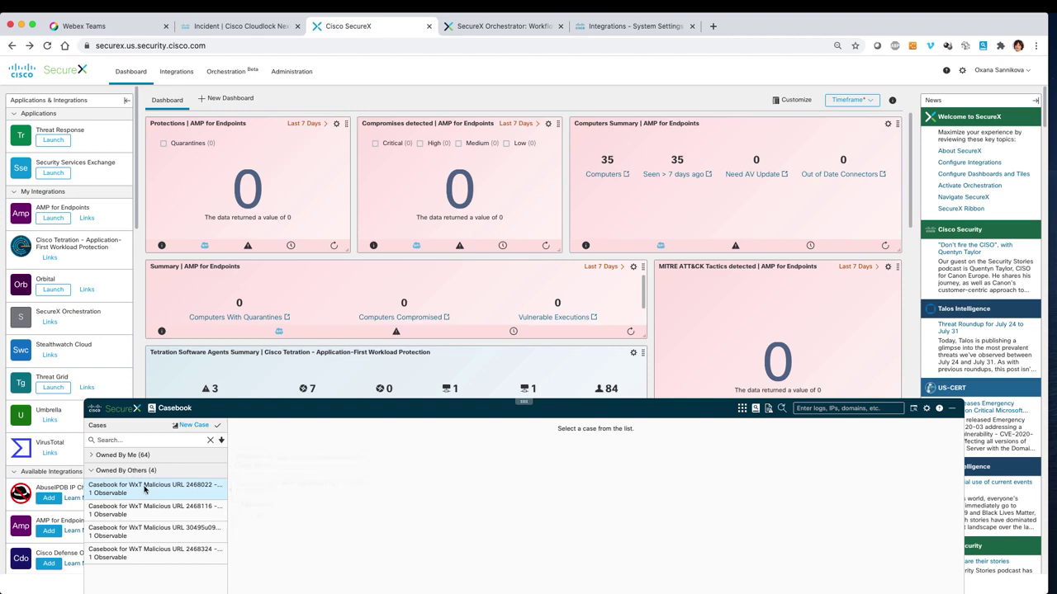
pyautogui.click(147, 493)
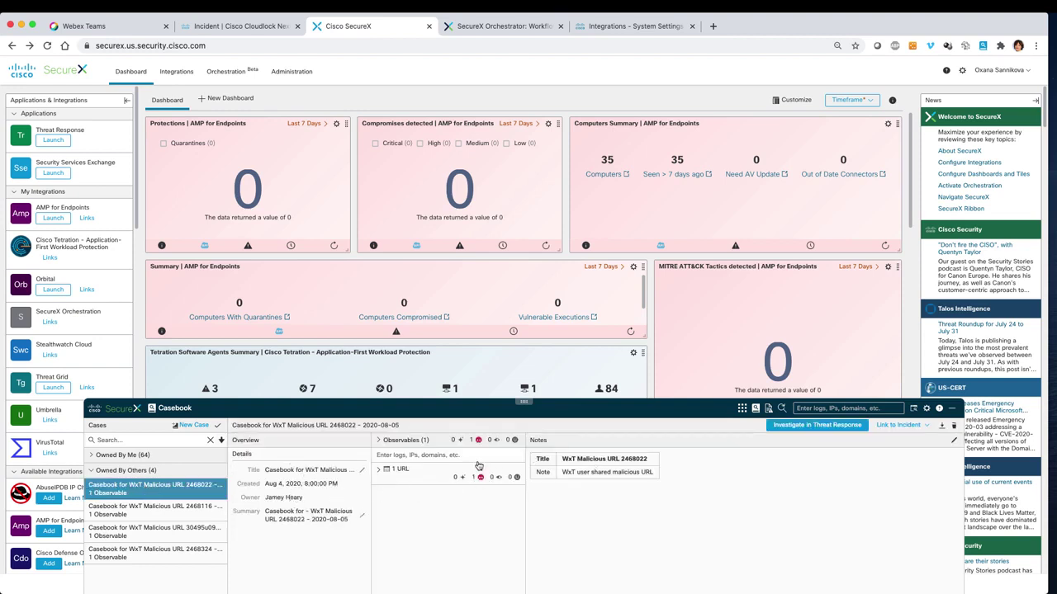
pyautogui.click(379, 468)
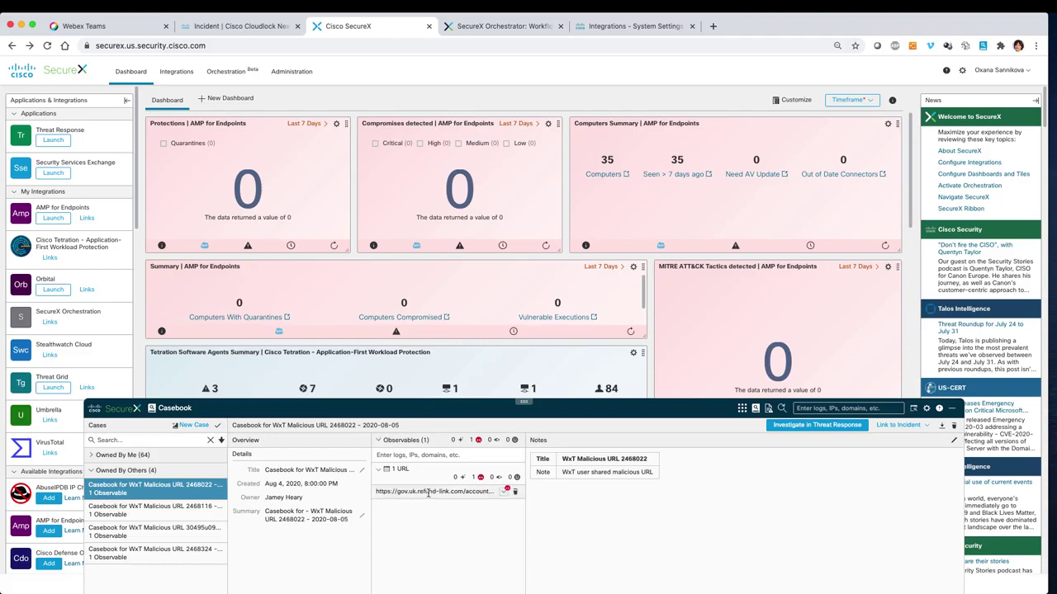